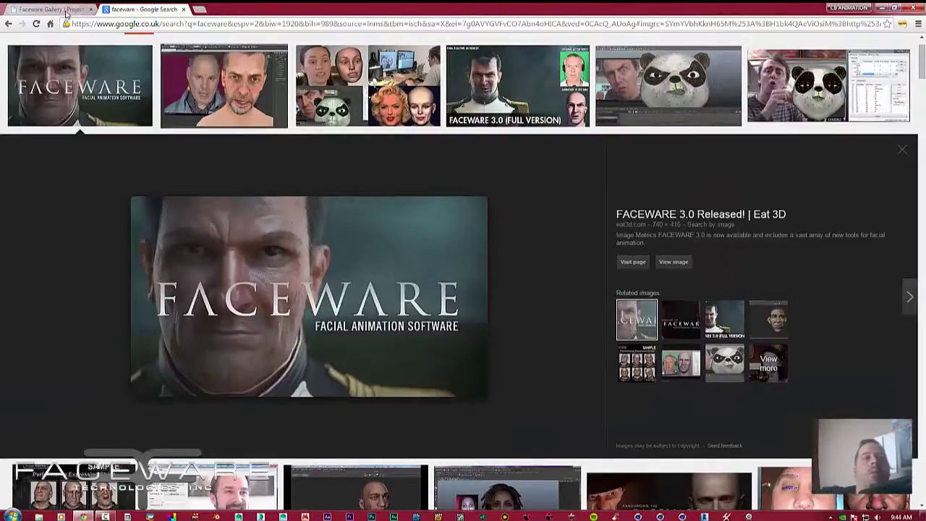
Step: Switch to the Faceware site tab, go to the facewaretech.com home page, and skim it
click(50, 9)
click(469, 78)
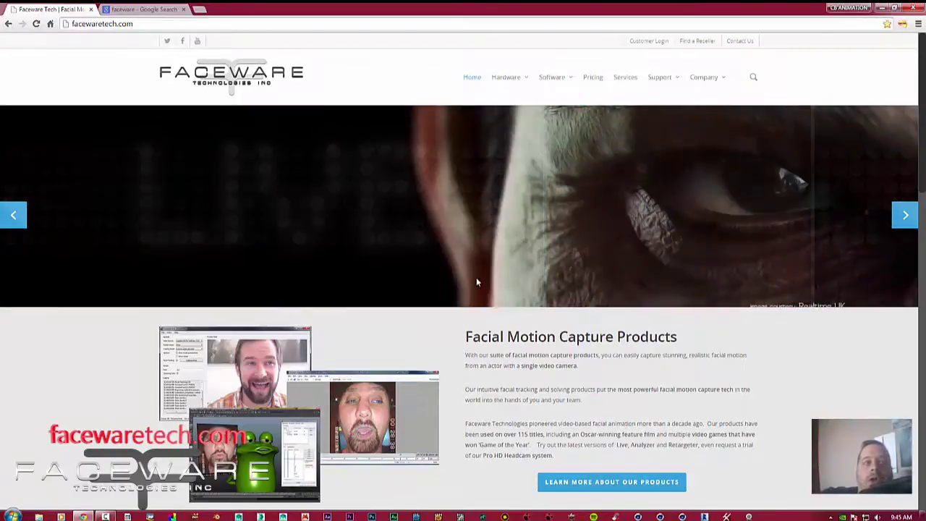
scroll(476, 282, down, 3)
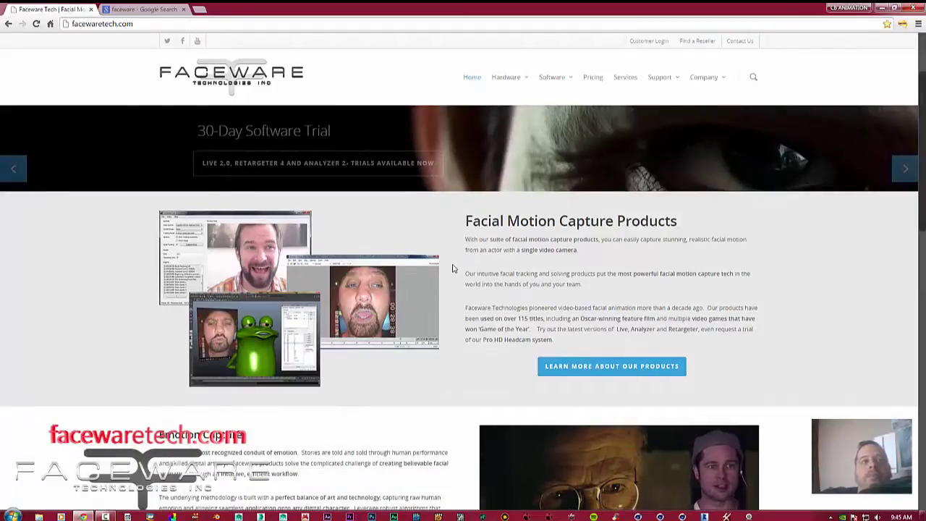
scroll(453, 267, up, 3)
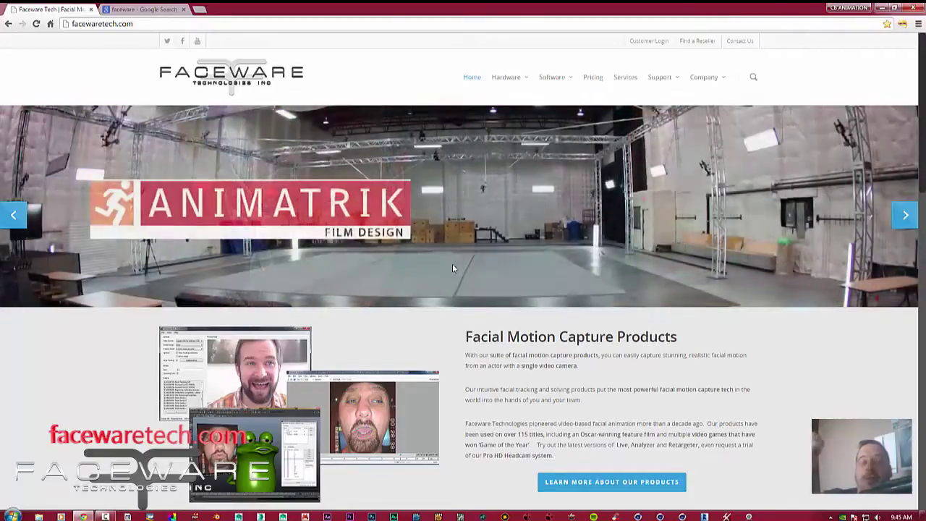
Step: Open the GoPro Headcam product page from the Hardware menu and skim it
mouse_move(511, 81)
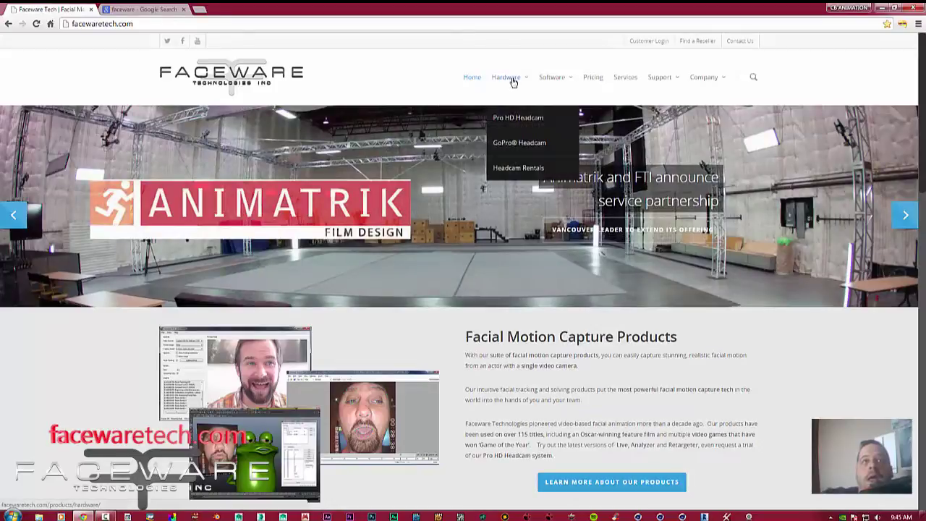
click(508, 144)
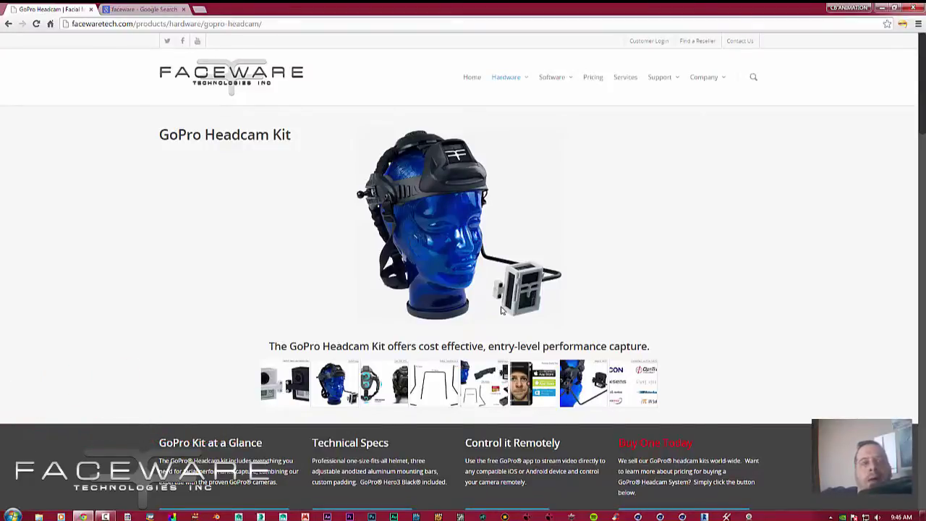
scroll(502, 310, down, 1)
scroll(502, 310, up, 1)
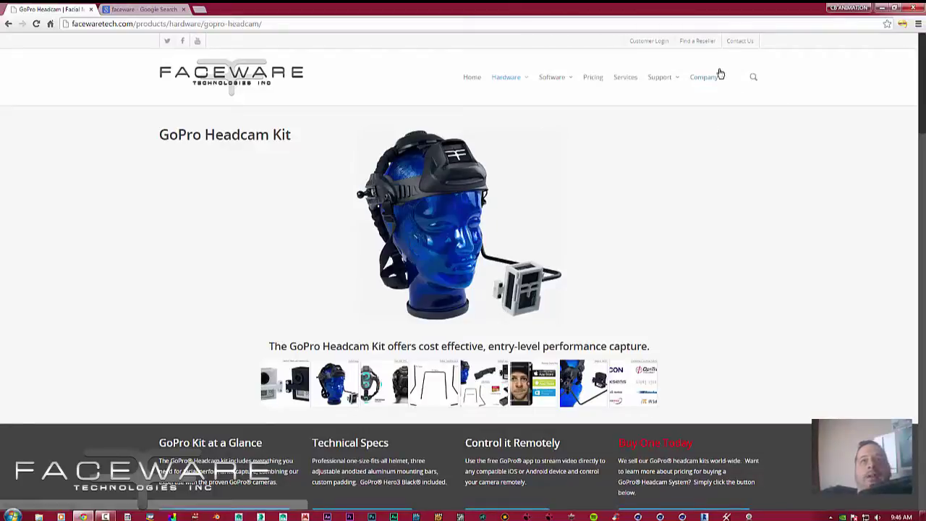
Step: Open the Project & Client Gallery page from the Company menu and begin scrolling down
mouse_move(717, 81)
click(704, 194)
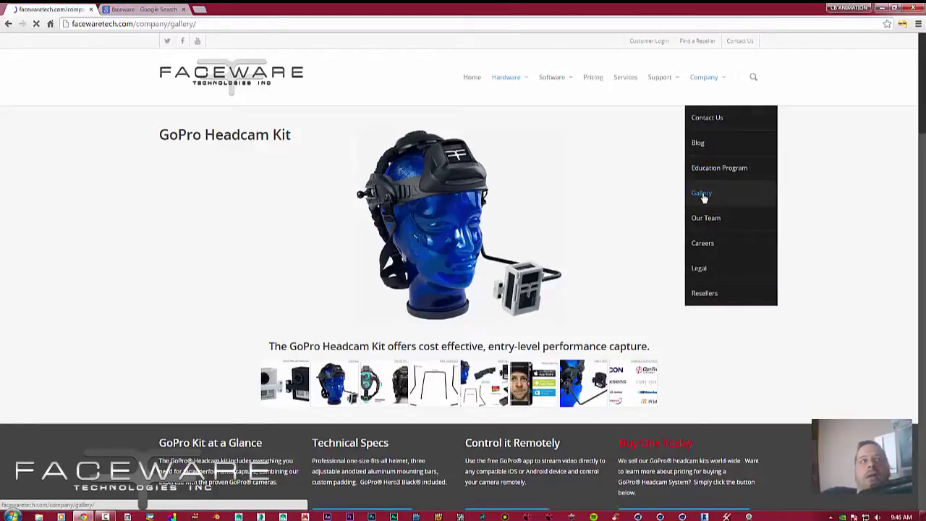
scroll(488, 285, down, 3)
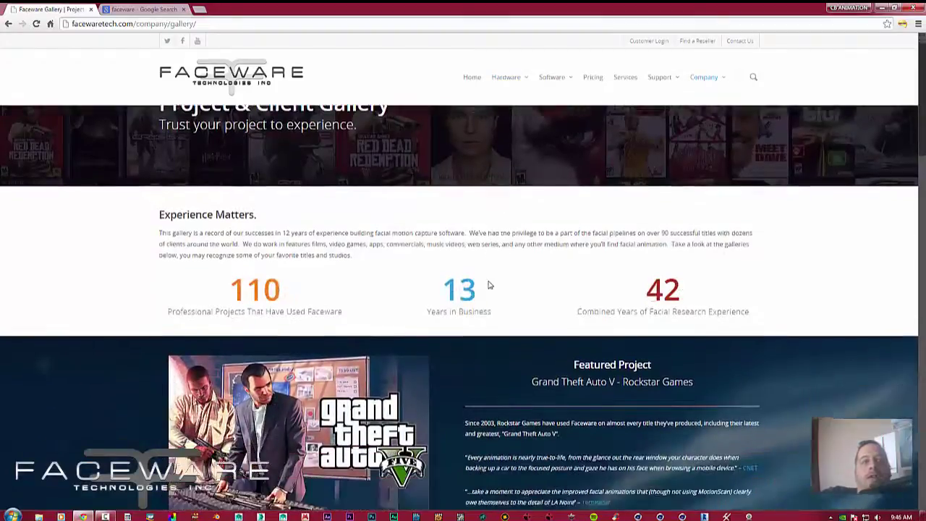
scroll(488, 280, down, 1)
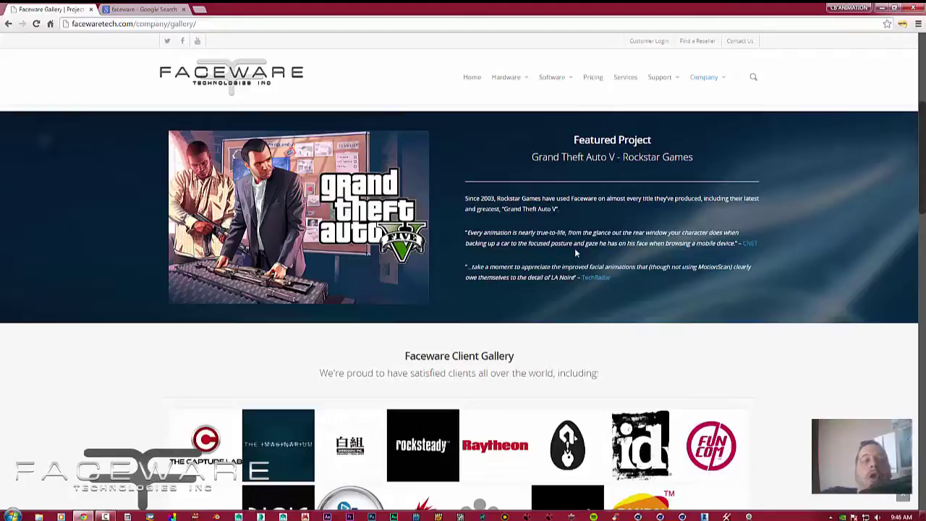
scroll(431, 253, down, 4)
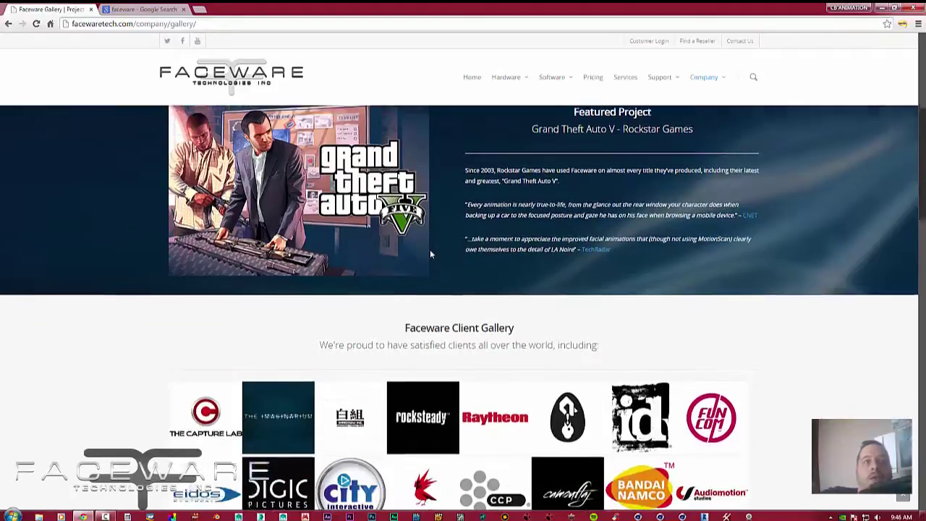
scroll(430, 249, down, 1)
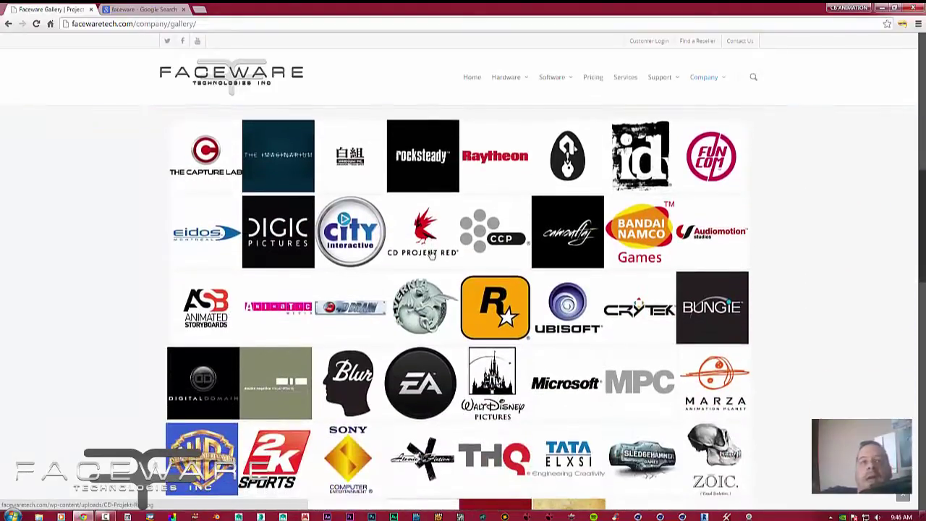
scroll(550, 327, down, 3)
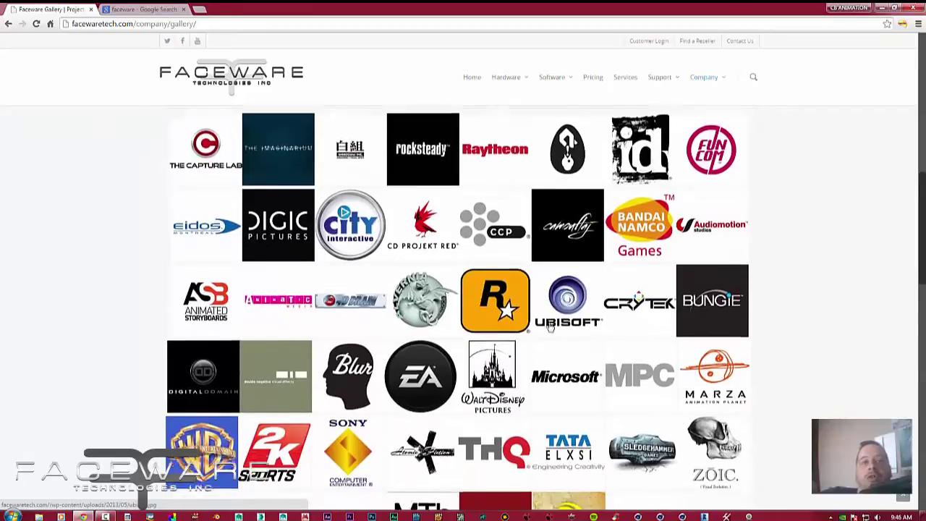
Step: Scroll through the gallery's game covers and client logos such as Rockstar and Ubisoft
scroll(550, 327, down, 3)
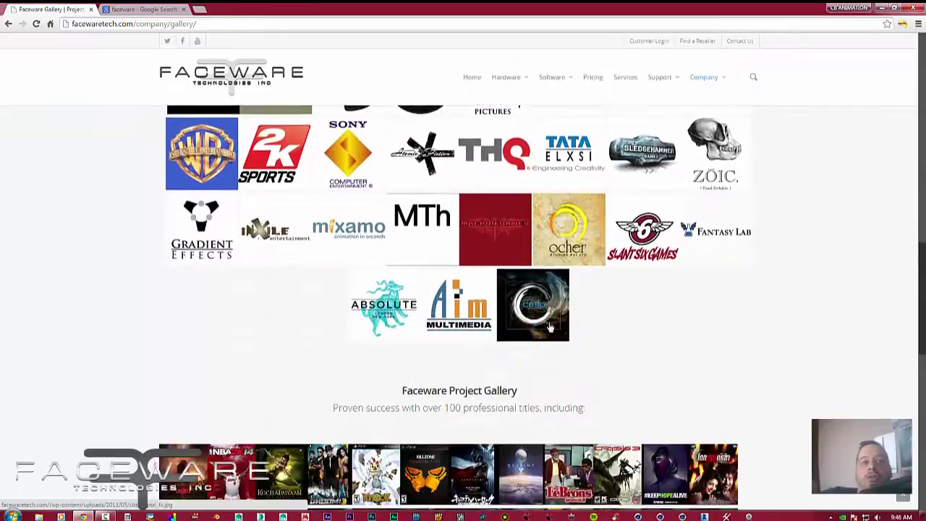
scroll(550, 328, down, 2)
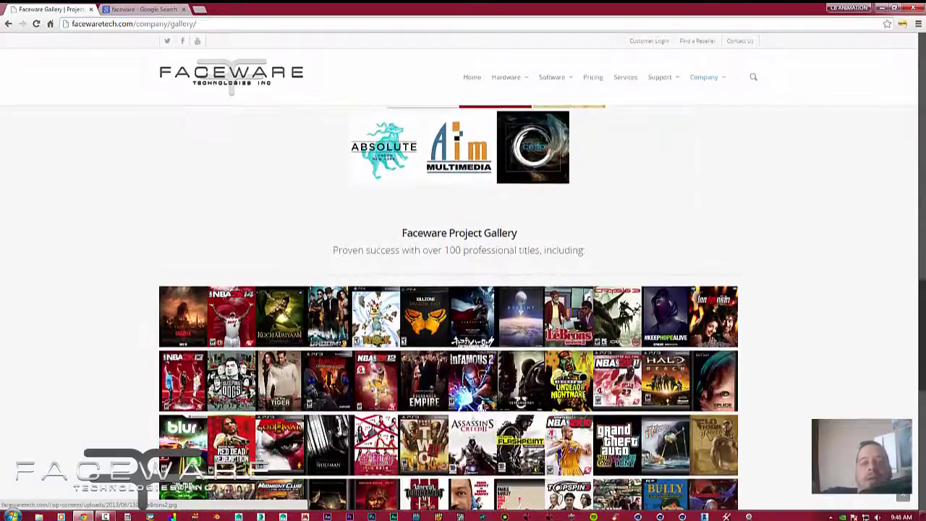
scroll(550, 327, down, 3)
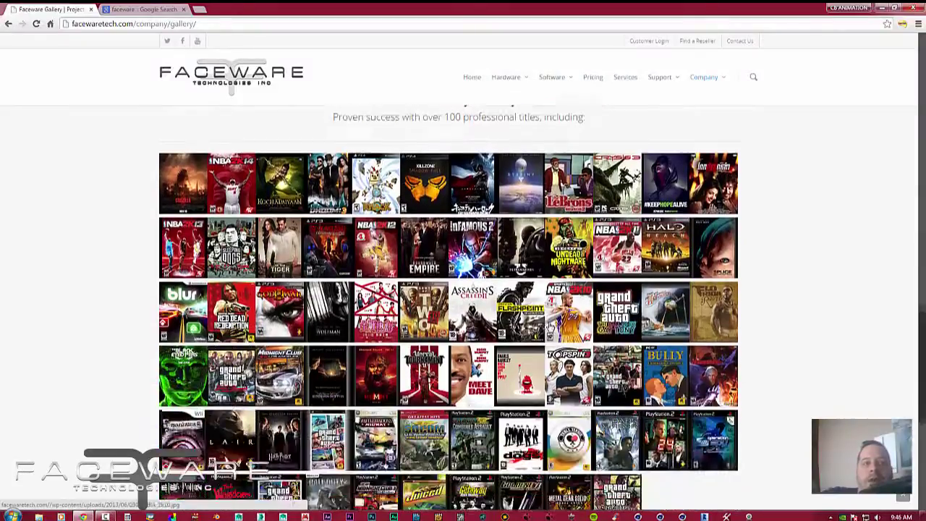
scroll(550, 327, up, 1)
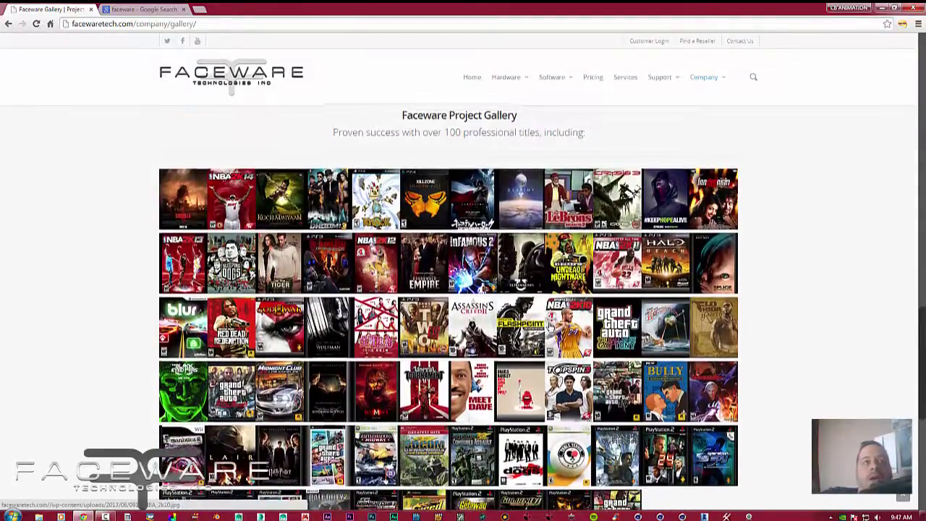
scroll(550, 327, down, 1)
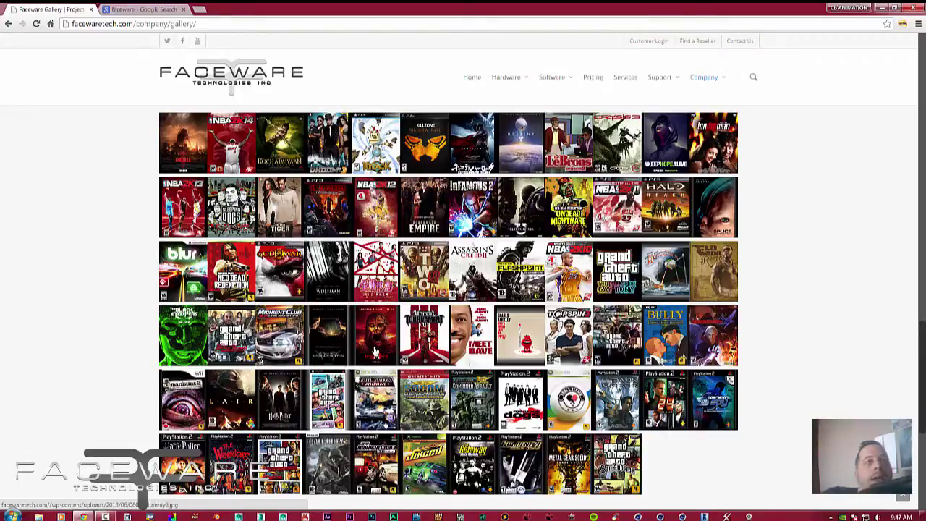
scroll(375, 352, down, 3)
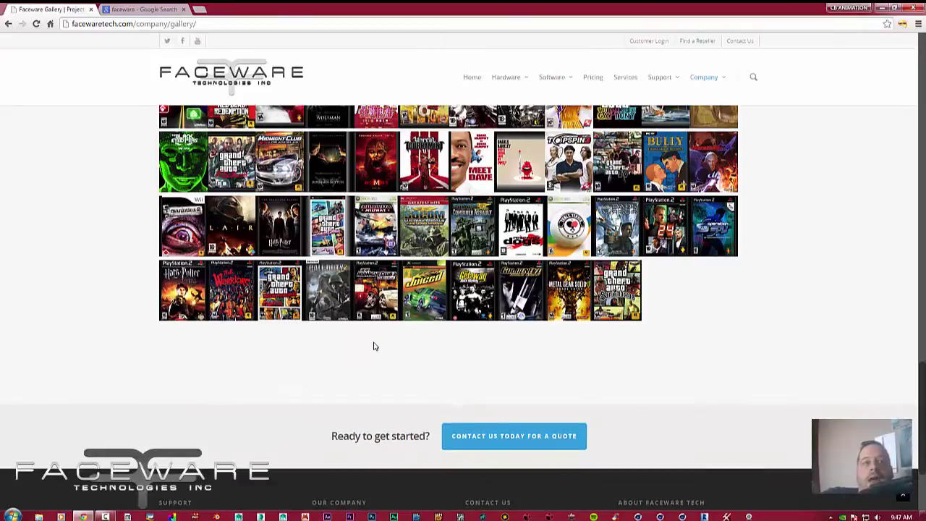
scroll(375, 346, up, 15)
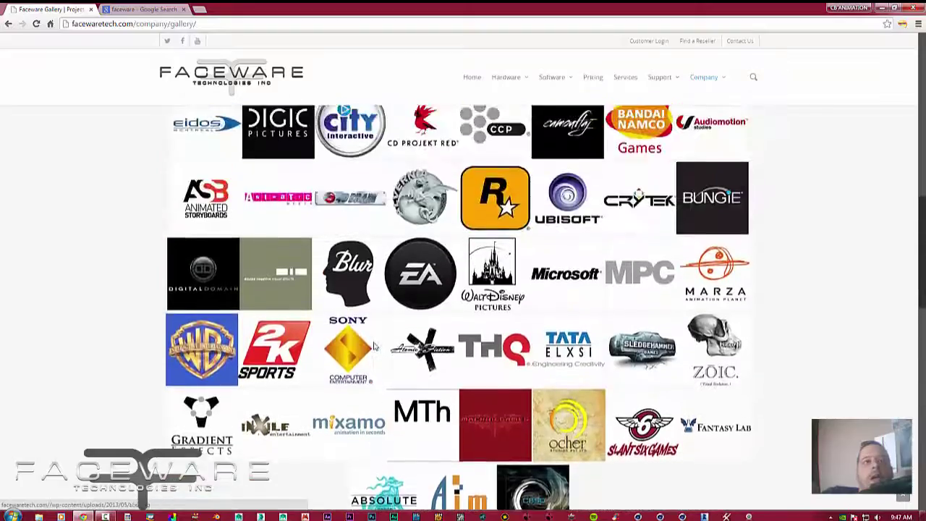
scroll(375, 347, up, 1)
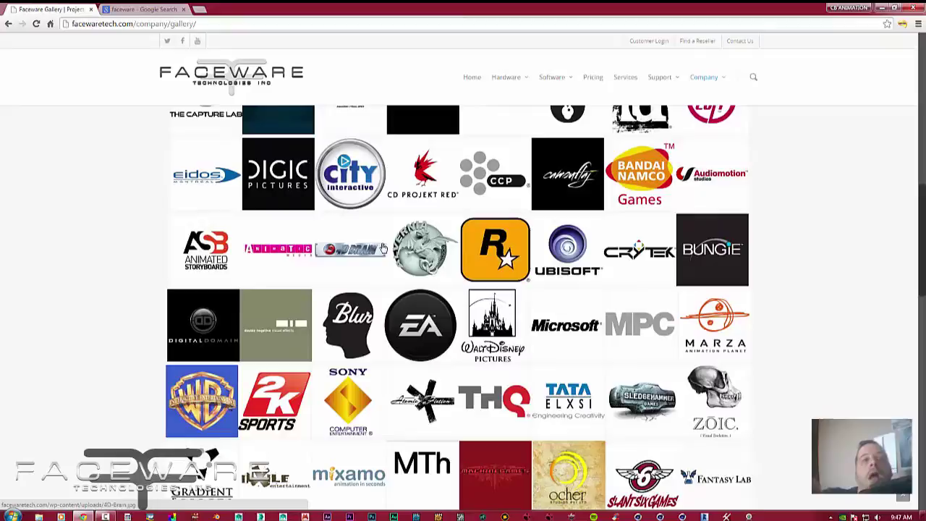
scroll(384, 248, up, 5)
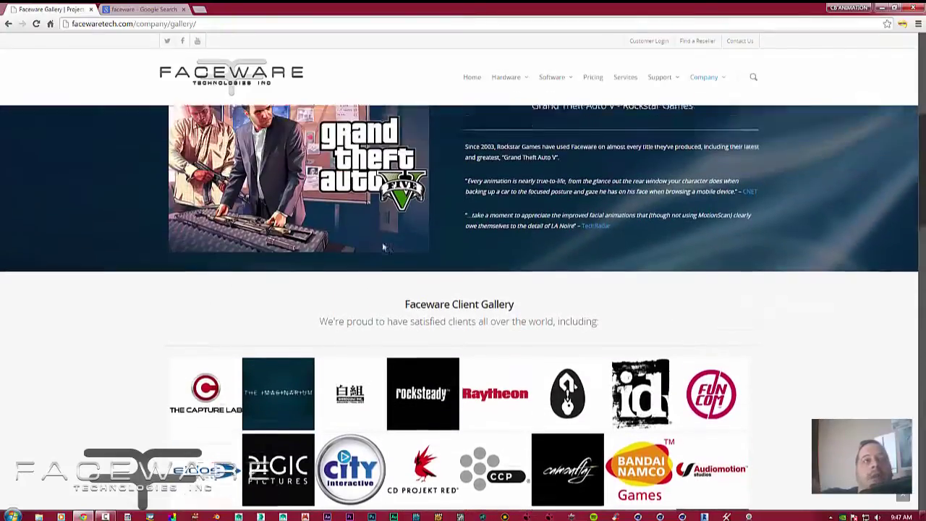
scroll(384, 248, up, 1)
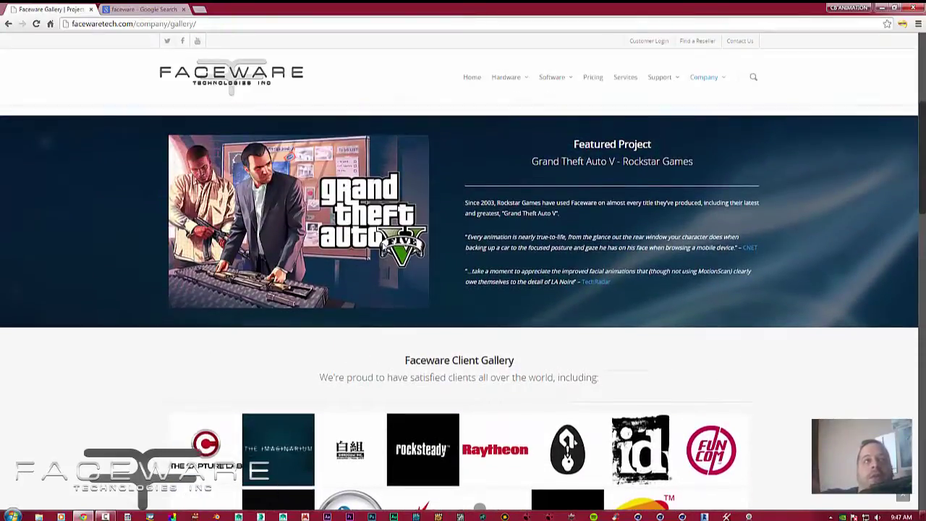
scroll(383, 247, up, 3)
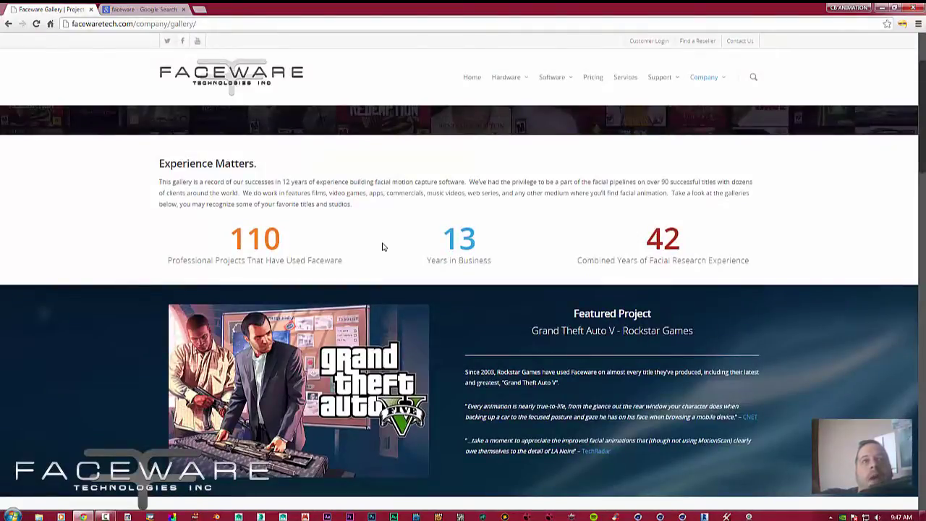
scroll(384, 247, down, 3)
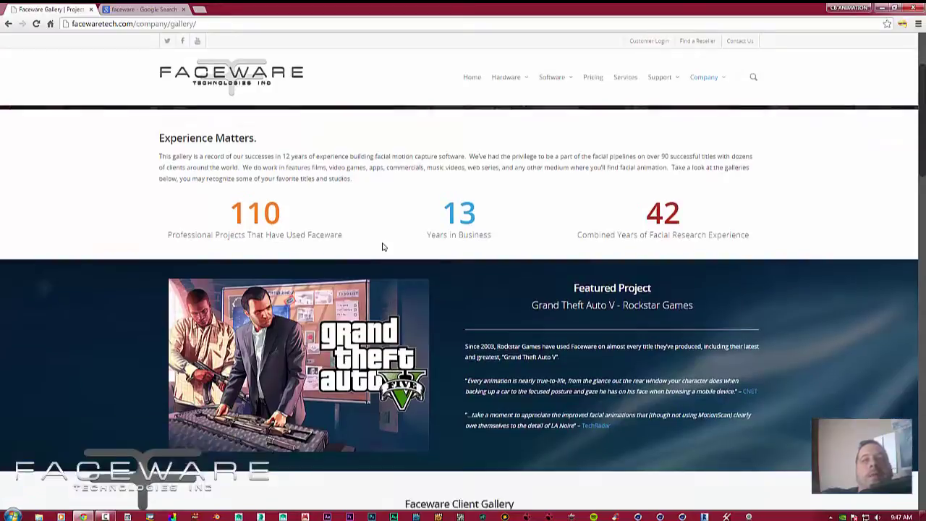
scroll(384, 247, up, 5)
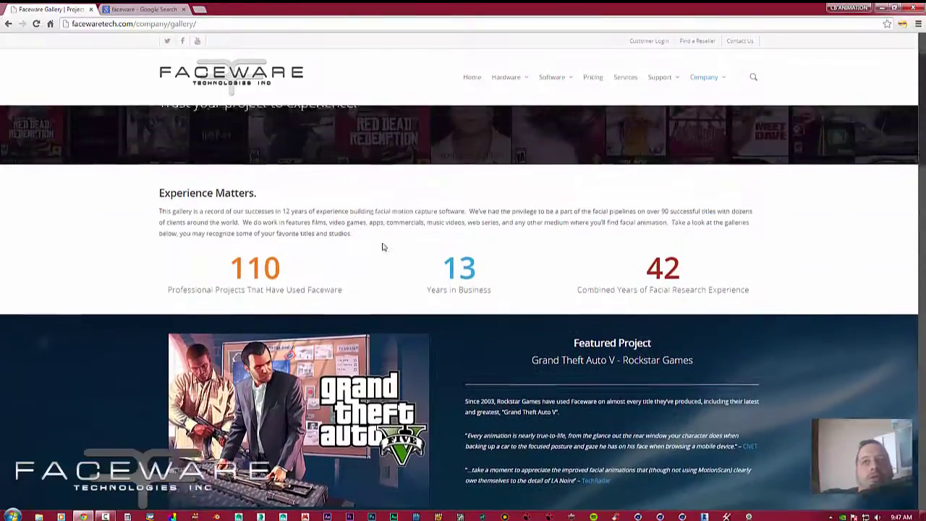
scroll(383, 247, down, 4)
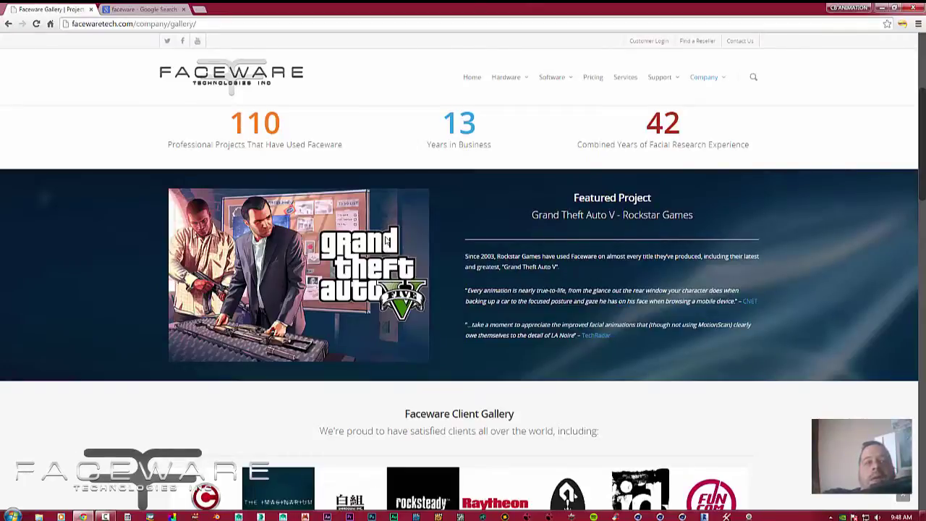
scroll(385, 240, up, 3)
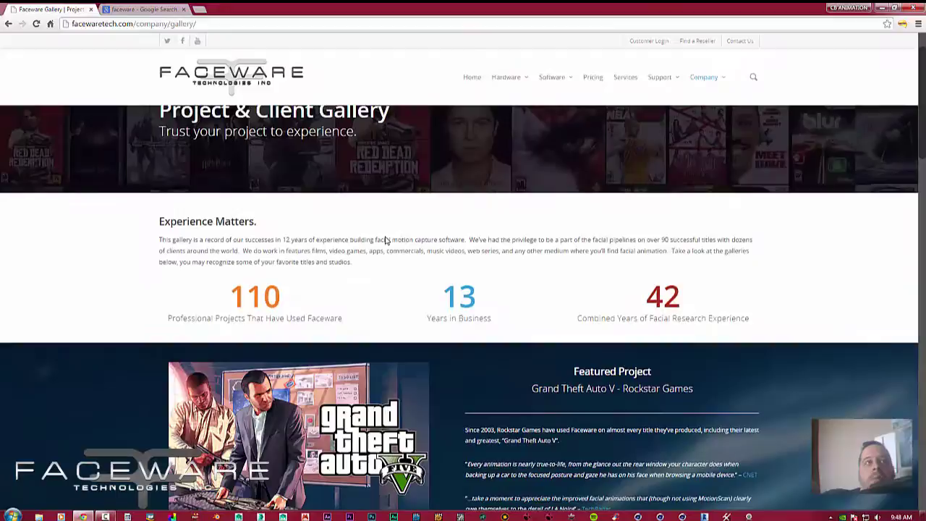
scroll(385, 237, up, 1)
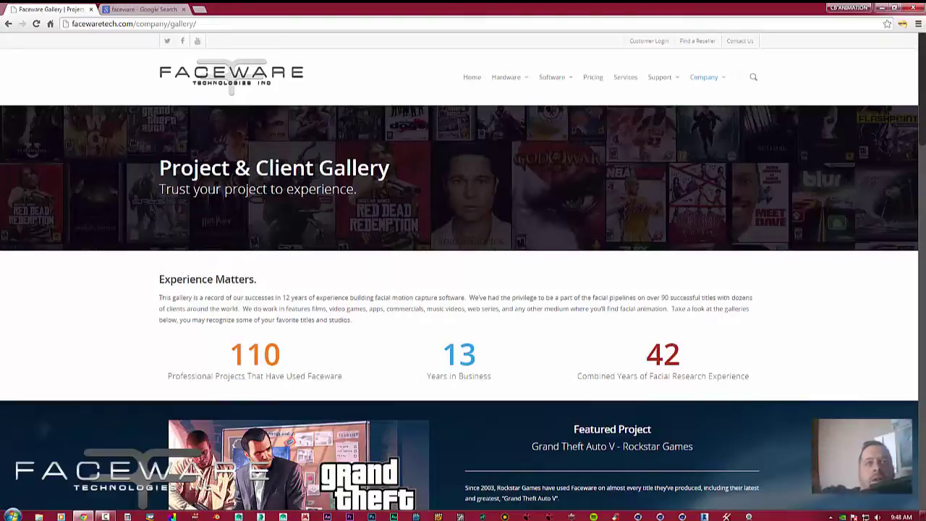
Step: Search Google Images for 'faceware kevin spacey'
click(161, 9)
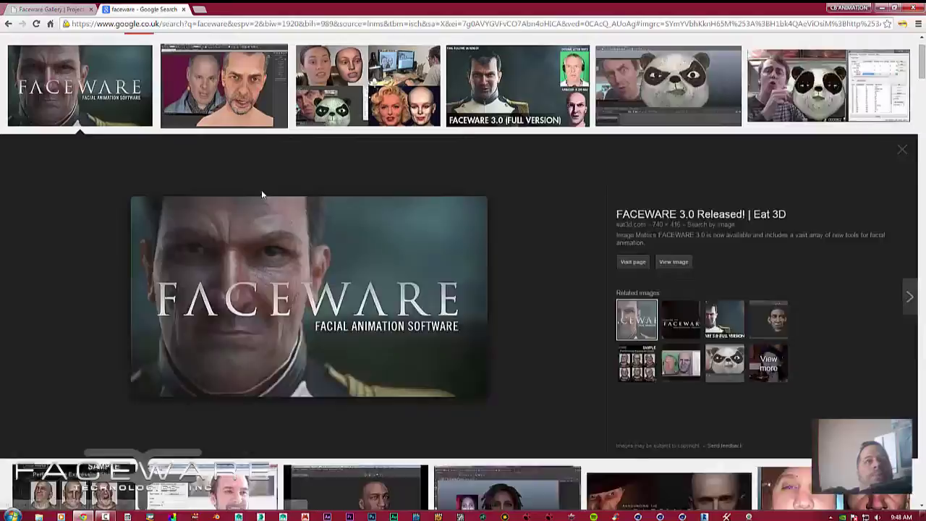
scroll(261, 190, up, 1)
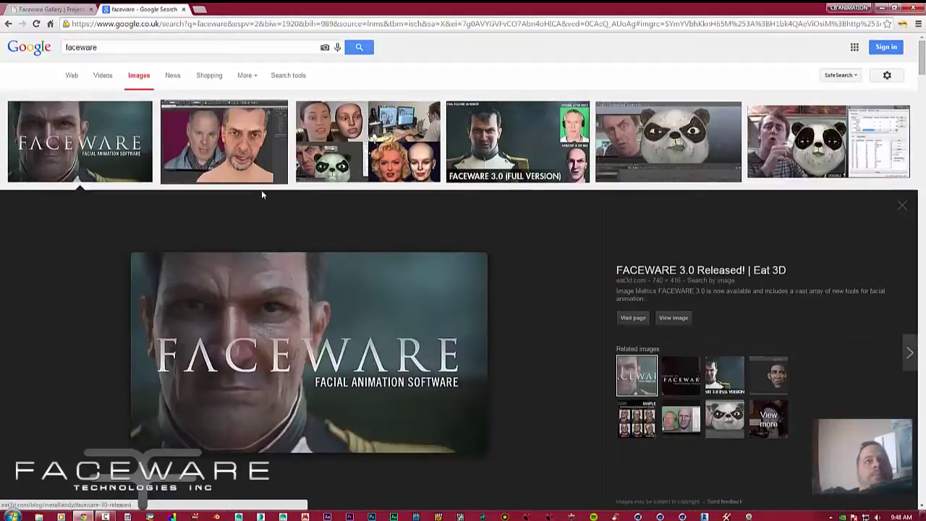
click(103, 47)
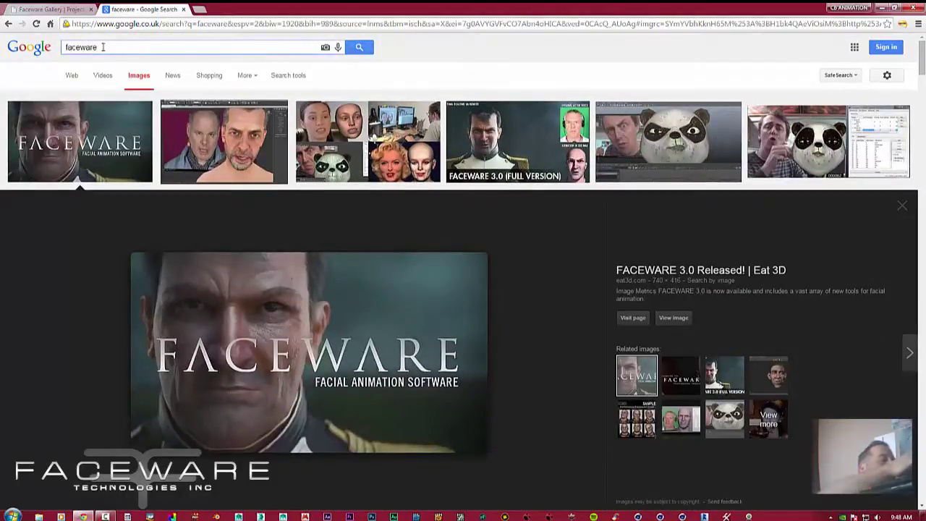
text(k)
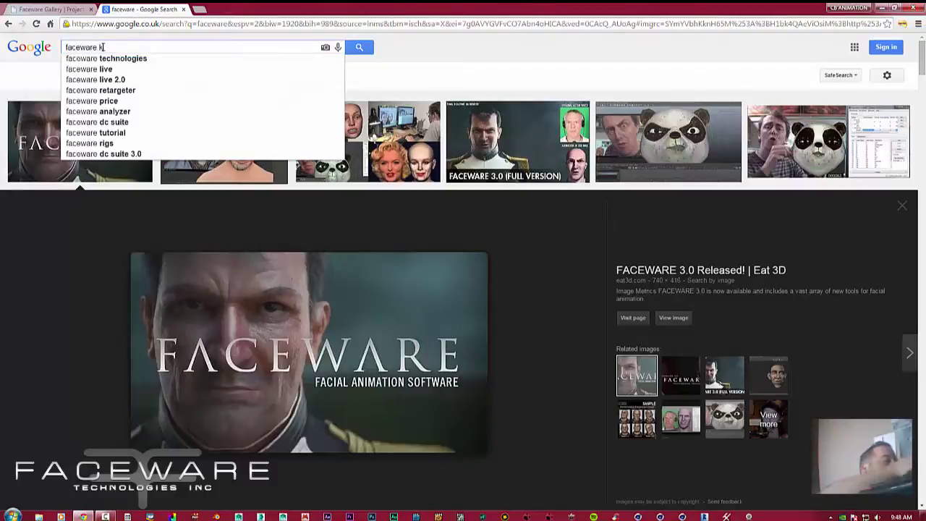
text(ec)
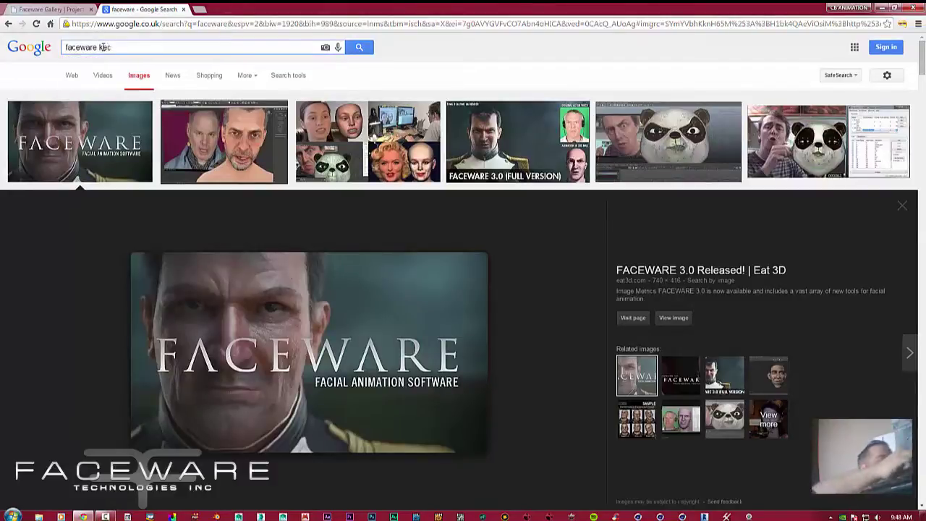
key(BackSpace)
text(vin )
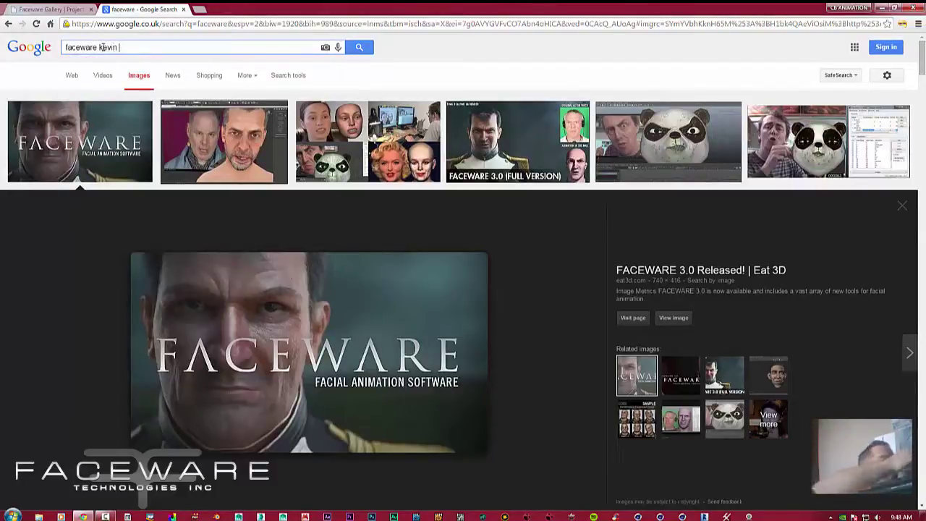
text(spa)
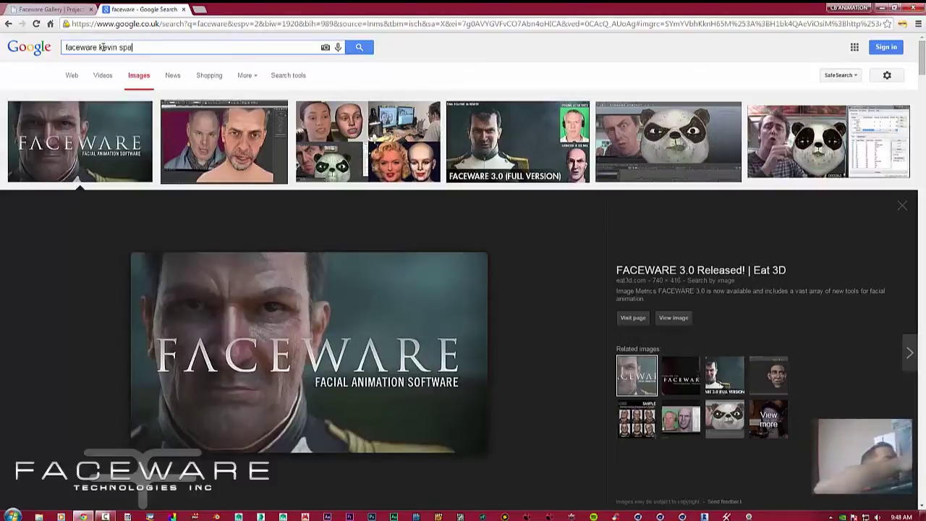
text(ce)
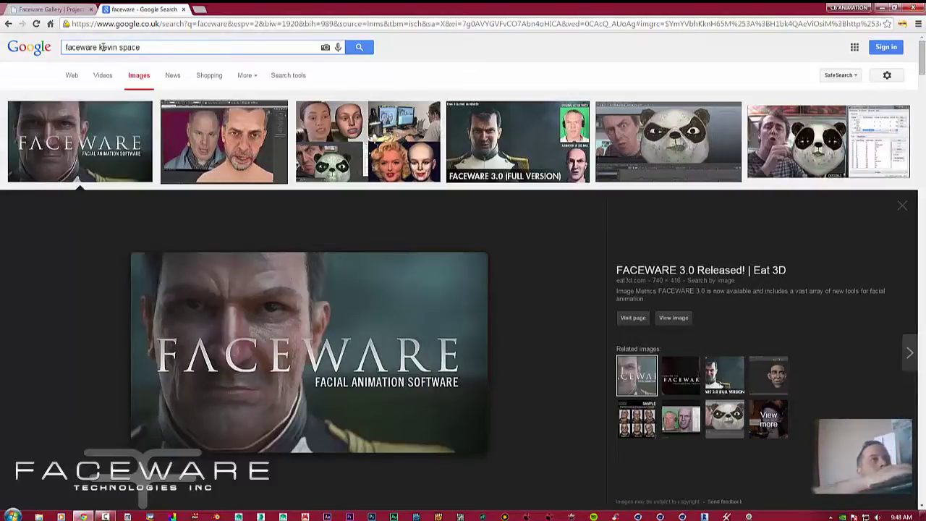
key(BackSpace)
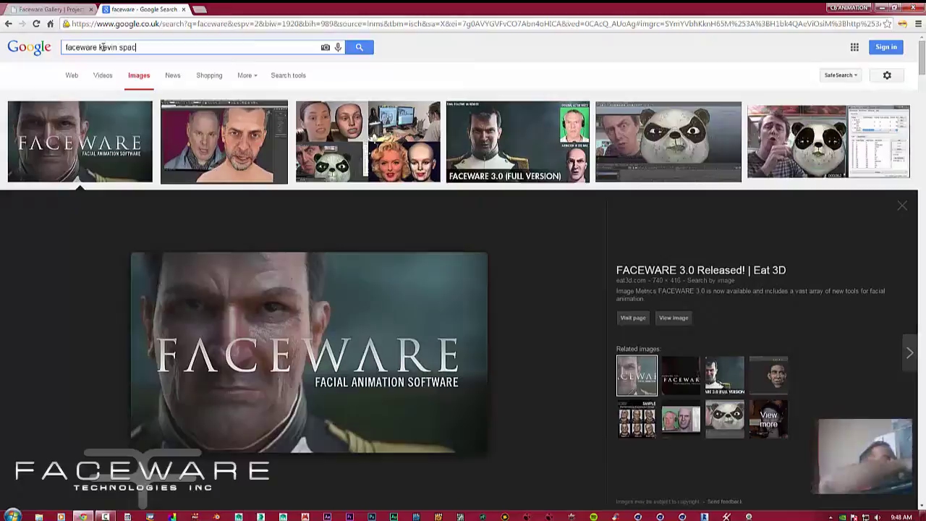
text(ey)
key(Return)
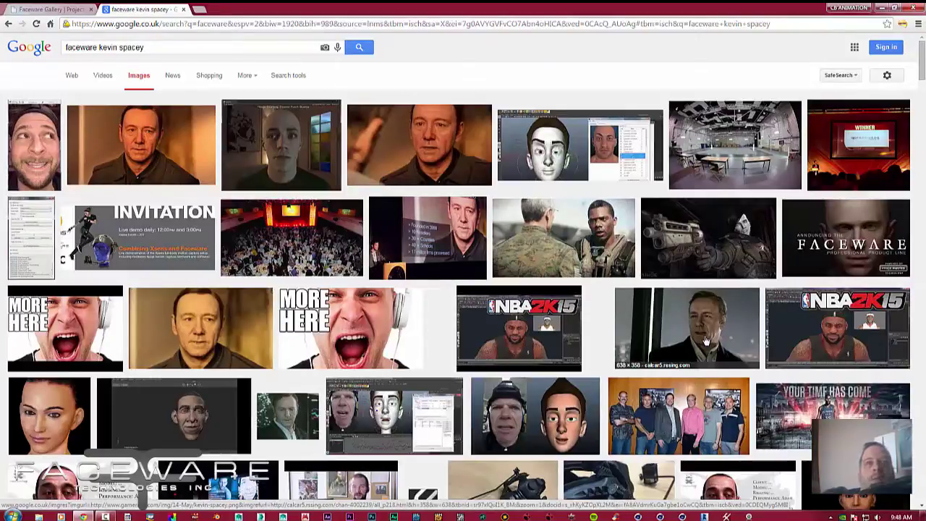
Step: Preview the actor's face image and the Gameranx Call of Duty: Advanced Warfare image
click(189, 328)
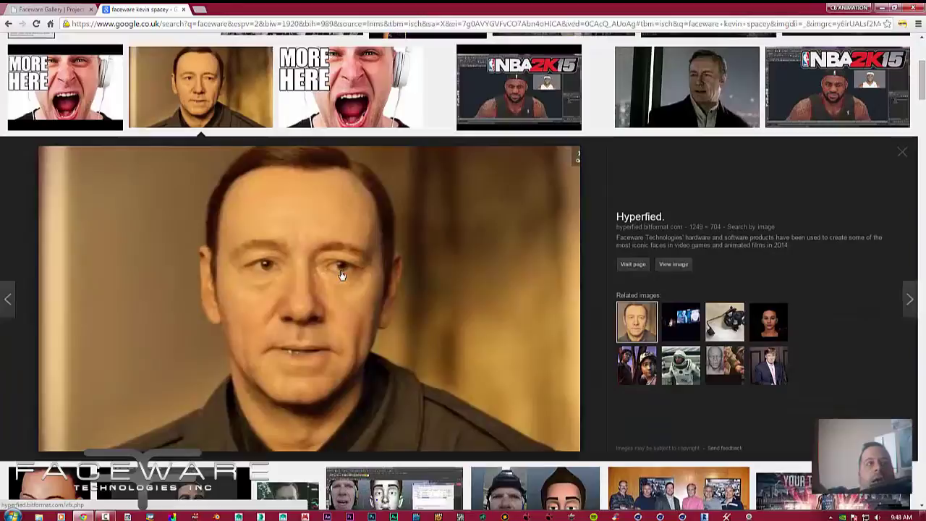
scroll(343, 275, down, 1)
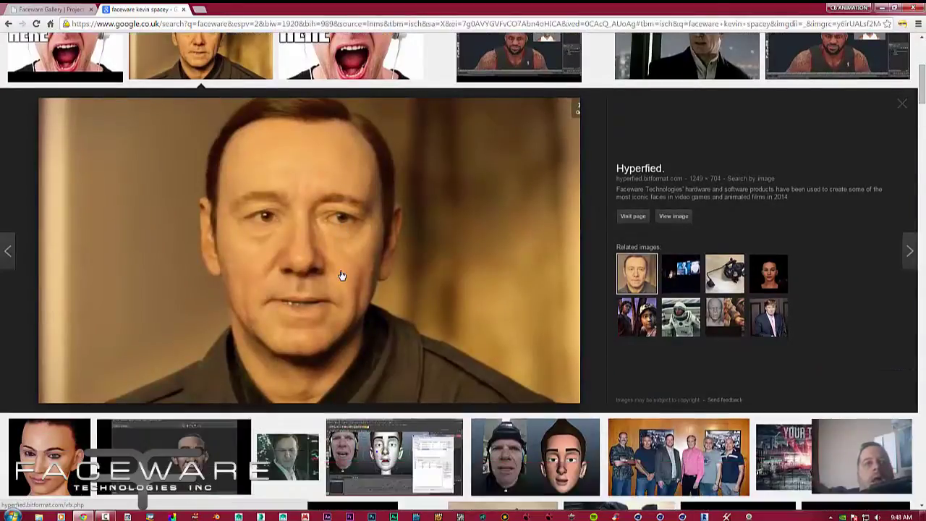
scroll(342, 275, up, 3)
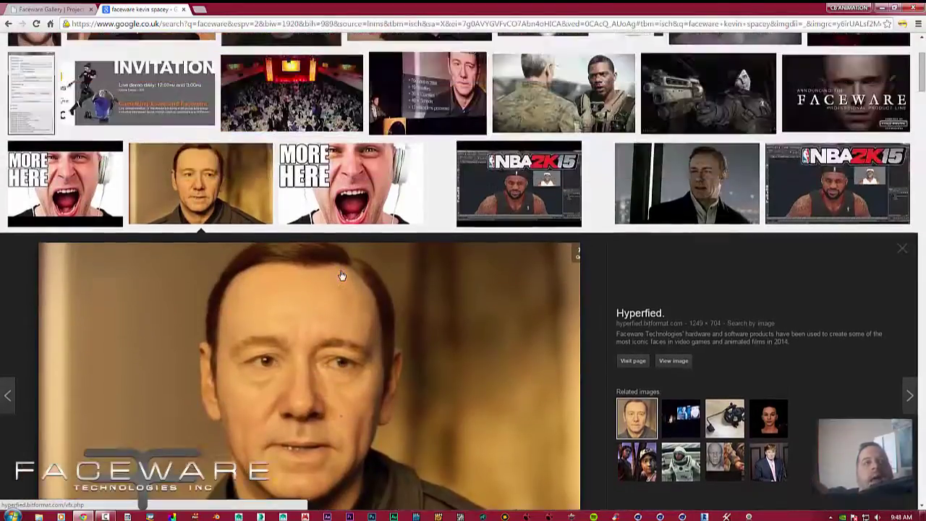
scroll(342, 275, up, 3)
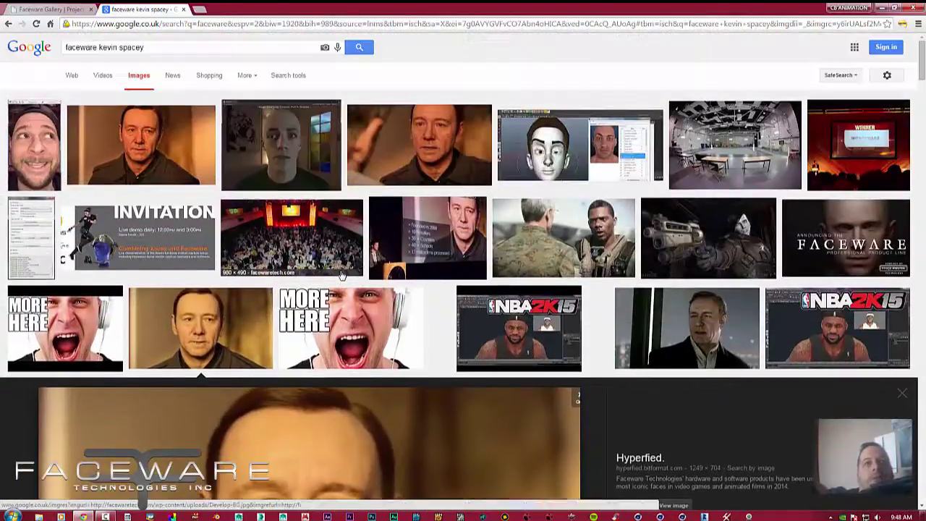
click(706, 330)
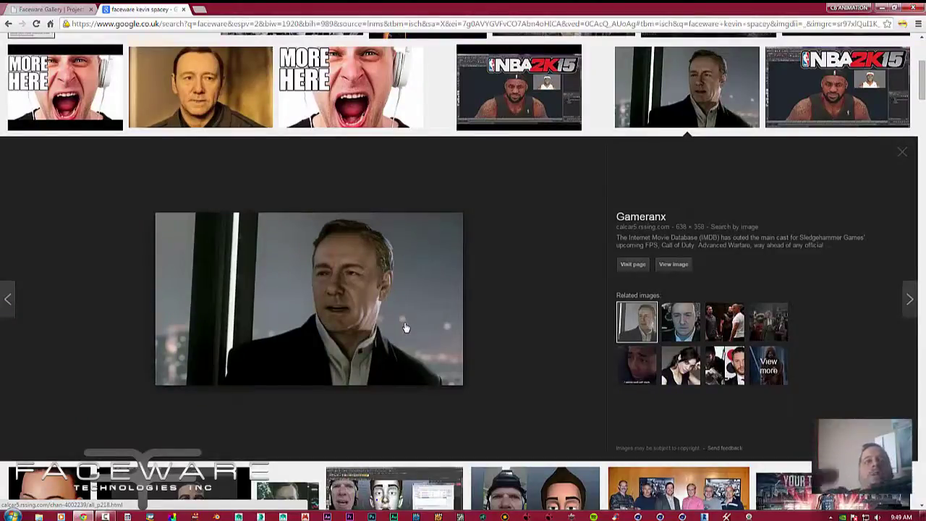
scroll(368, 299, up, 1)
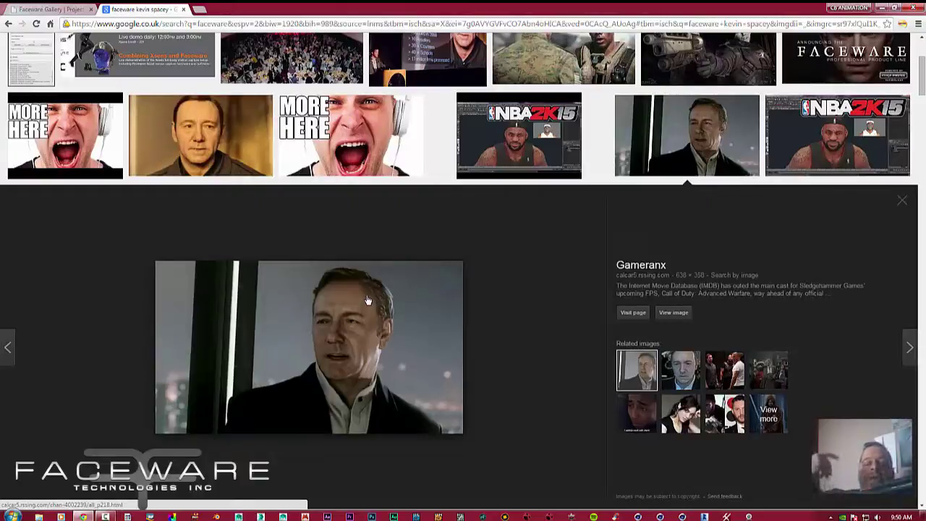
scroll(348, 282, up, 3)
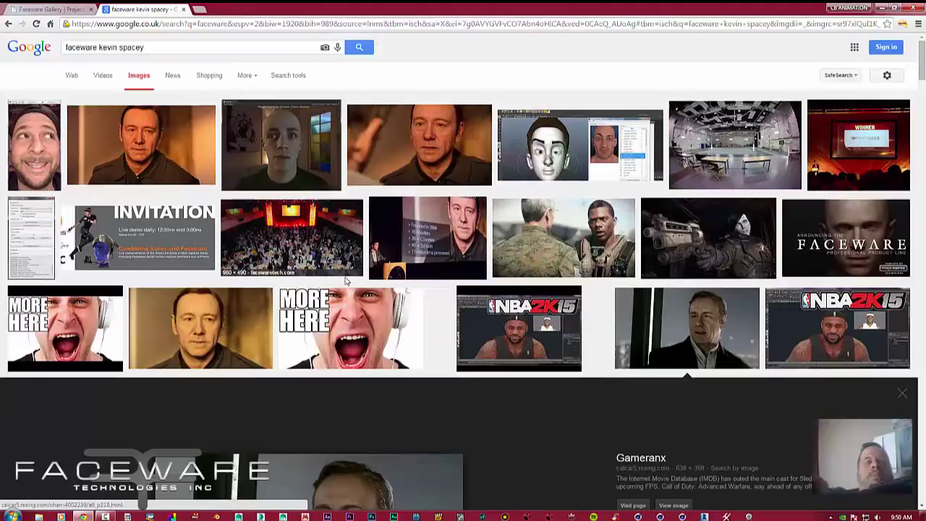
Step: Minimize Chrome to reach the desktop
click(883, 8)
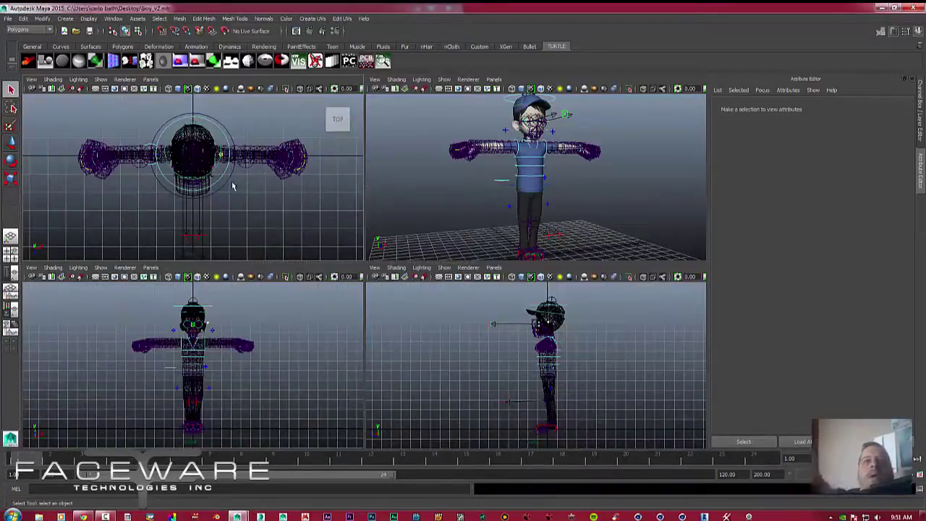
Step: Maximize the perspective view and frame the rigged boy's face from a three-quarter angle
key(space)
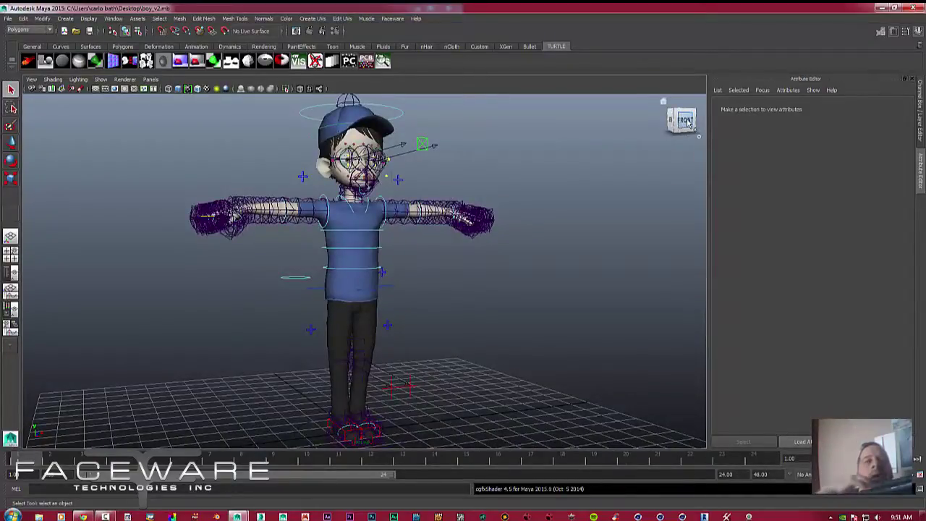
click(688, 122)
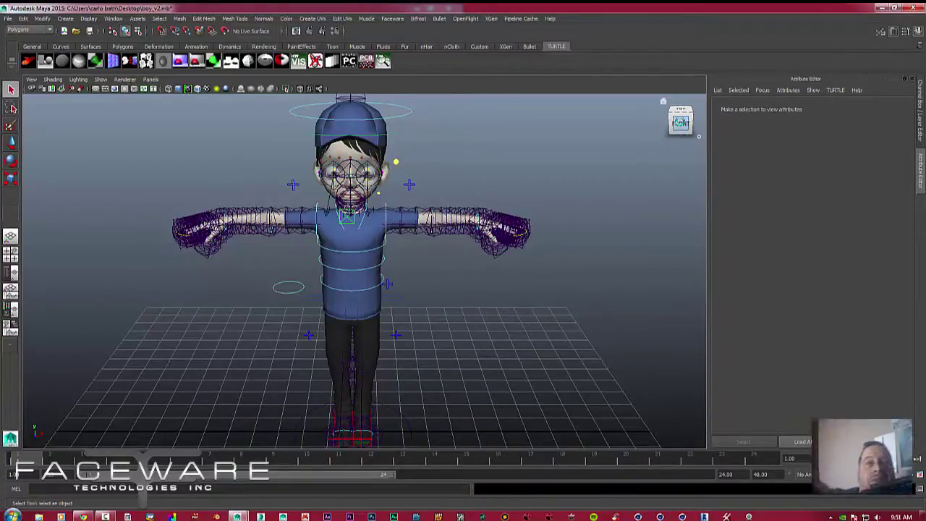
drag(684, 123, 332, 234)
scroll(332, 233, up, 5)
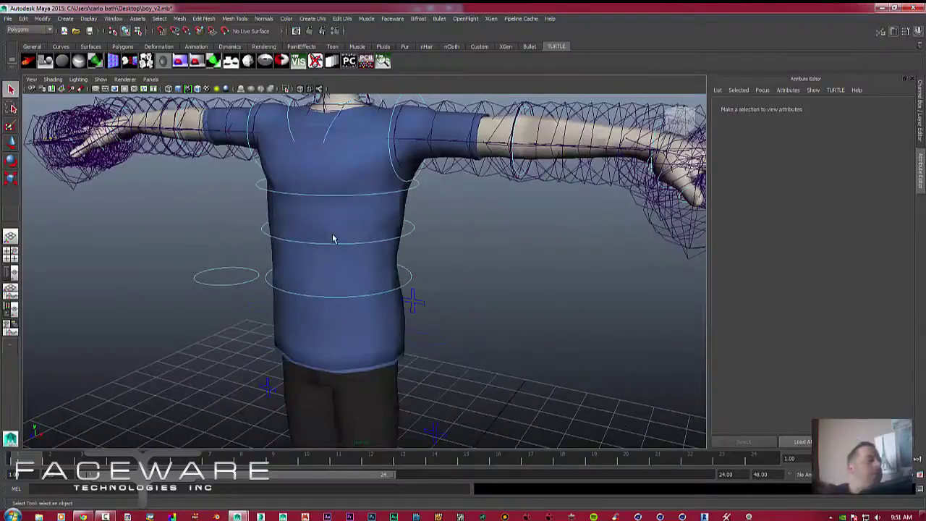
alt+middle_drag(462, 207, 561, 304)
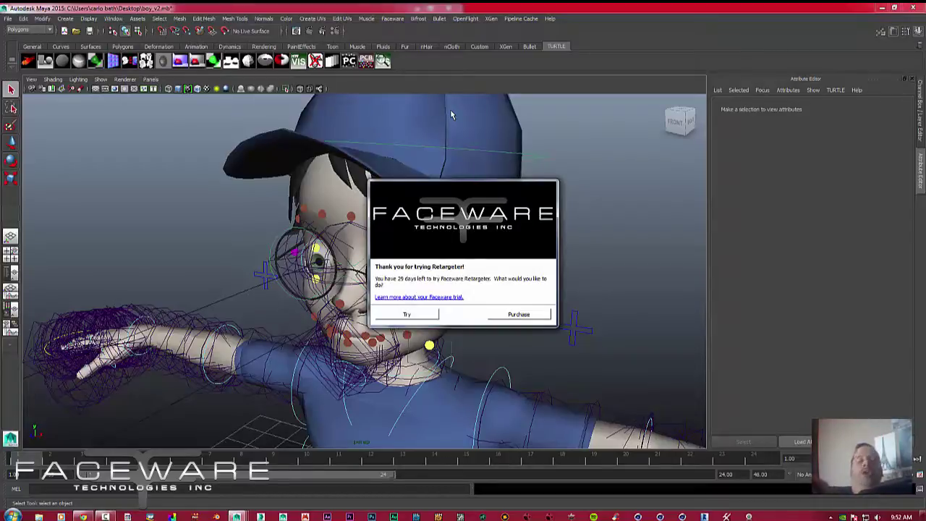
Step: Start the Retargeter LITE trial and move its window to the top right
click(405, 317)
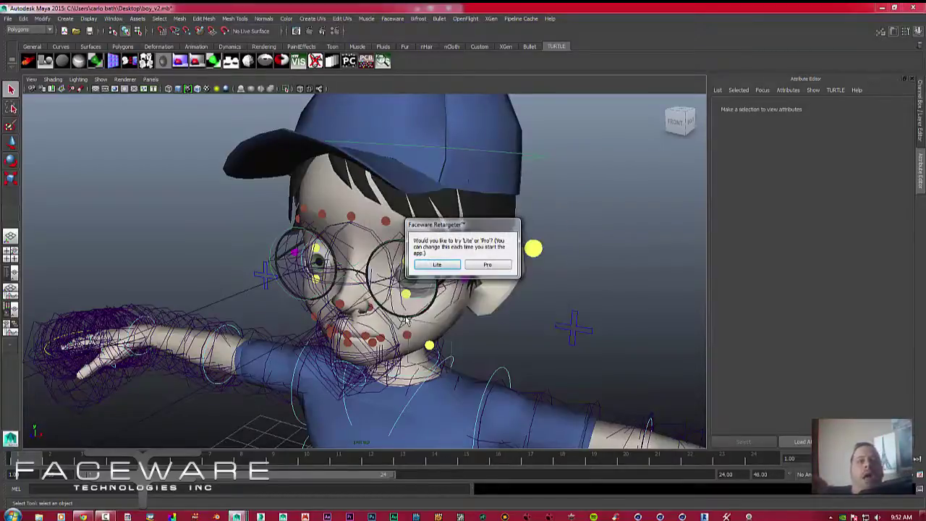
click(434, 265)
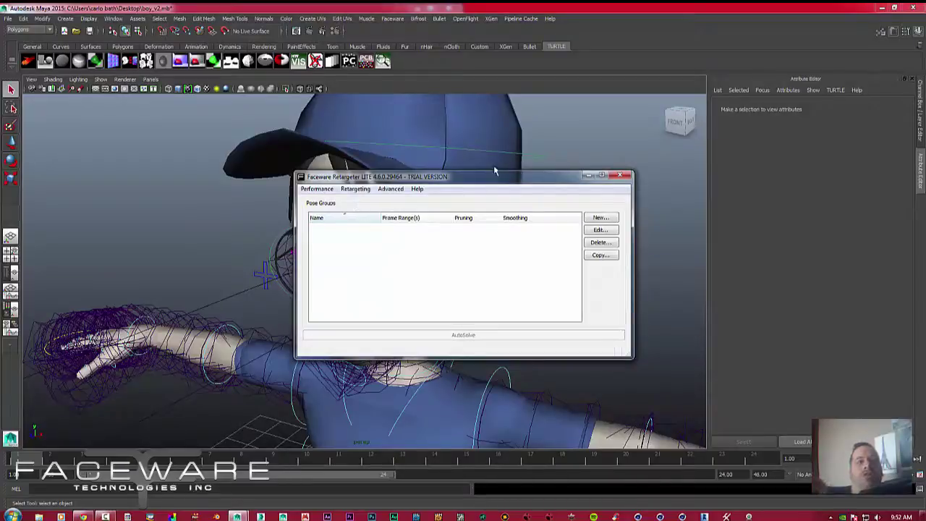
drag(493, 179, 744, 46)
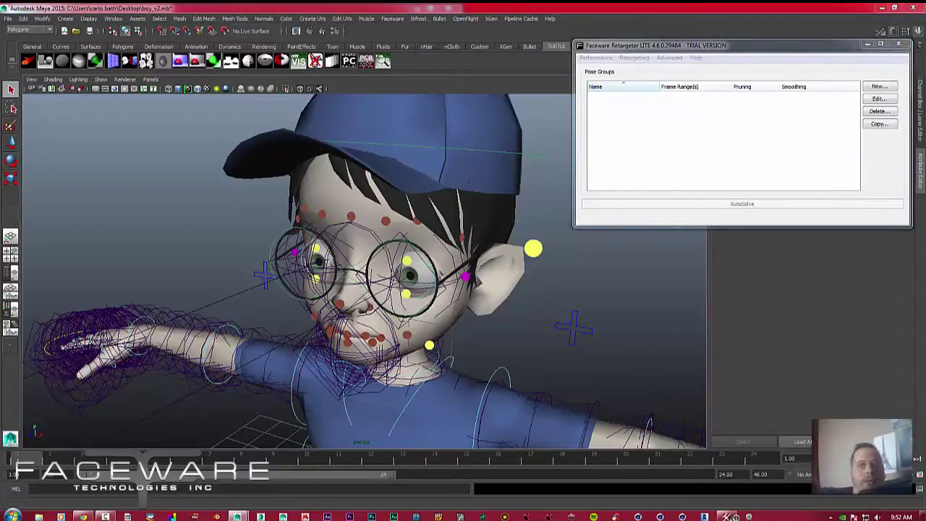
Step: Launch Faceware Analyzer, accept the trial license, and run it in Lite mode
click(731, 517)
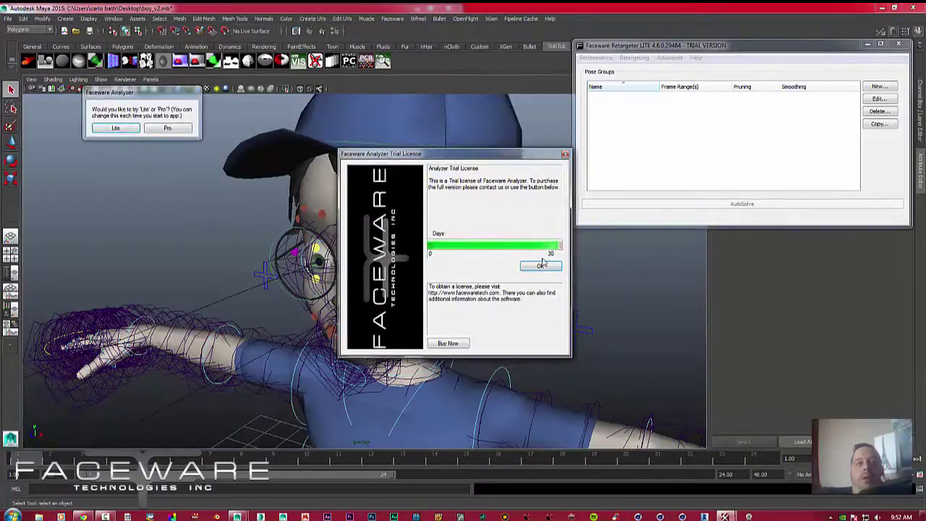
click(542, 266)
click(128, 128)
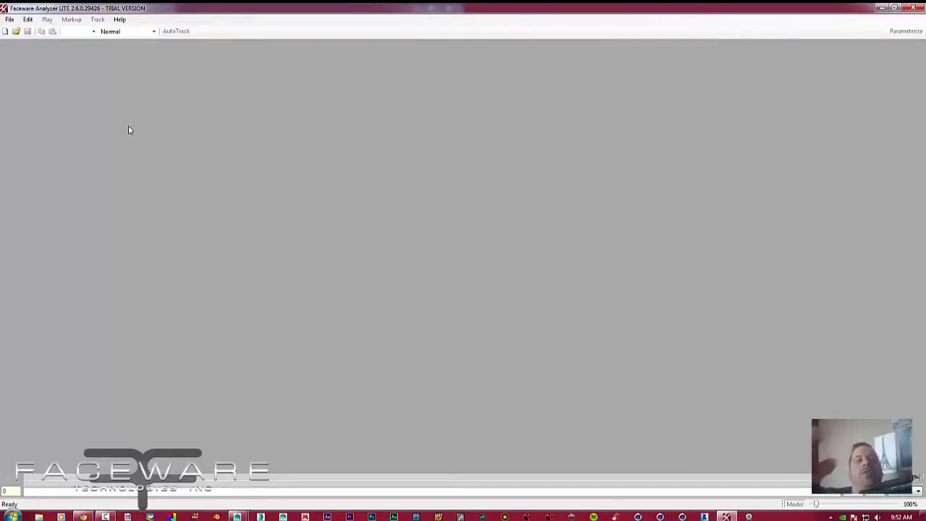
Step: Open the Analyzer's File menu
click(11, 20)
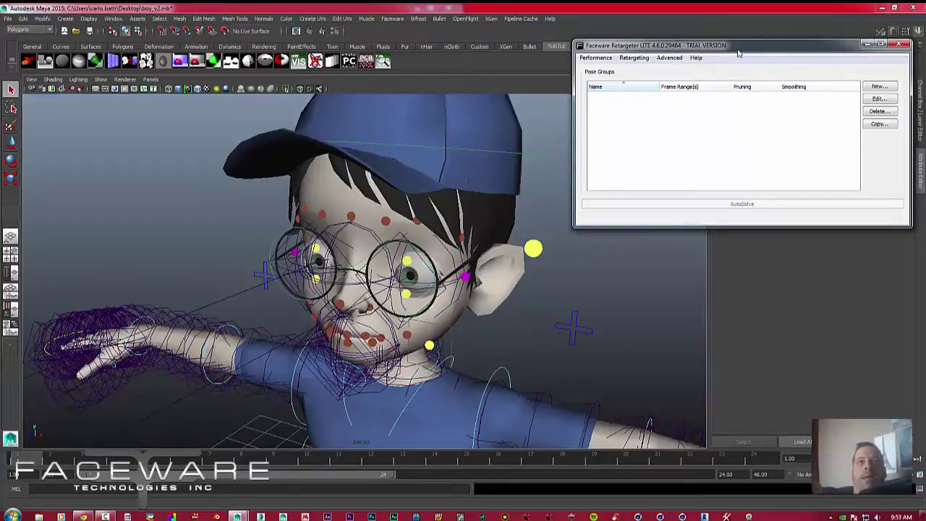
Step: Minimize the Retargeter window and frame the boy's head and shoulders in the viewport
click(868, 44)
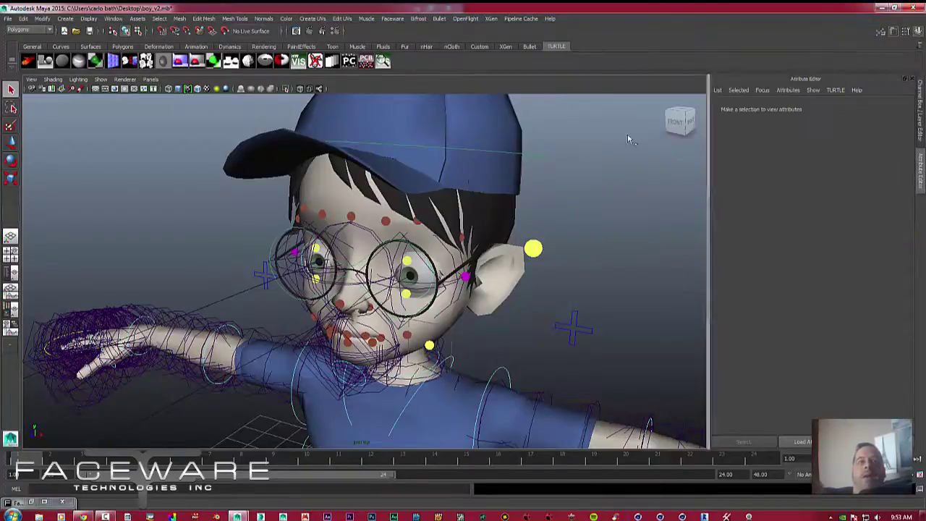
mouse_move(686, 120)
mouse_down()
mouse_move(667, 114)
mouse_move(673, 124)
mouse_up()
click(679, 120)
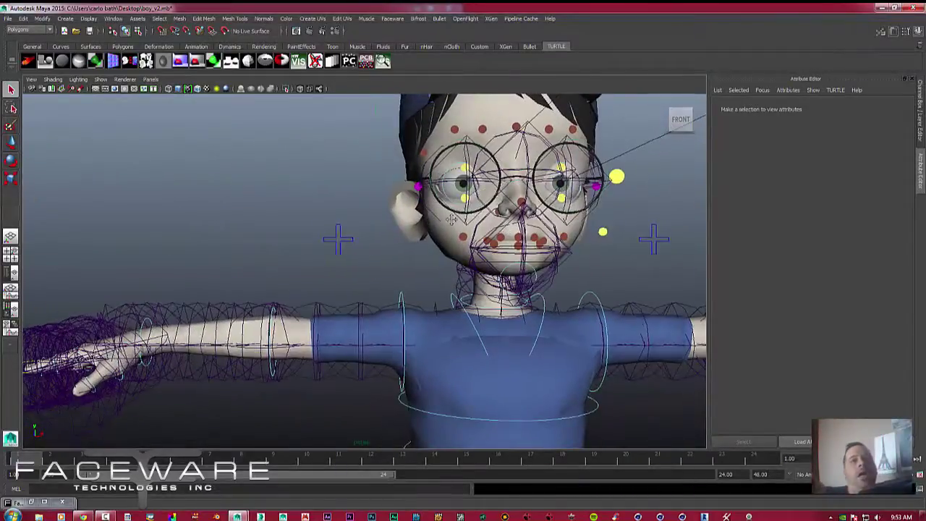
alt+drag(361, 254, 403, 234)
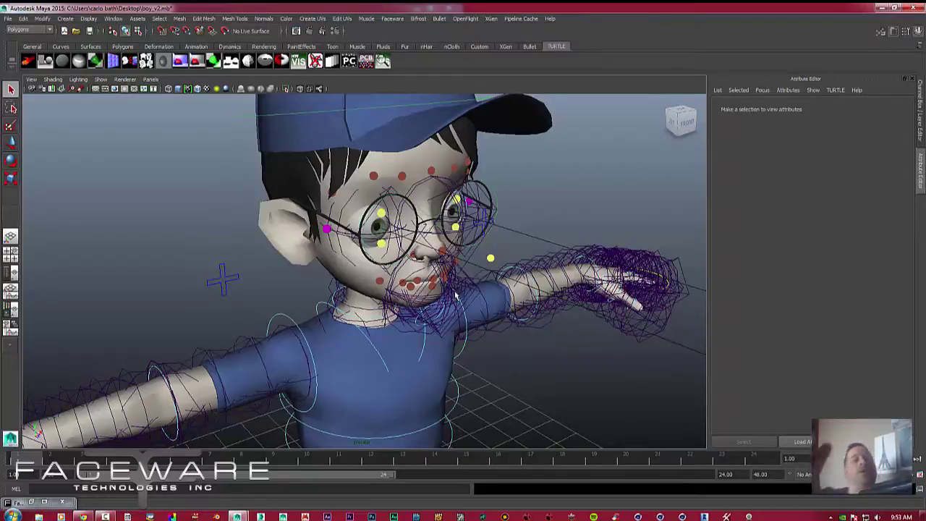
alt+drag(478, 243, 410, 245)
scroll(410, 245, up, 5)
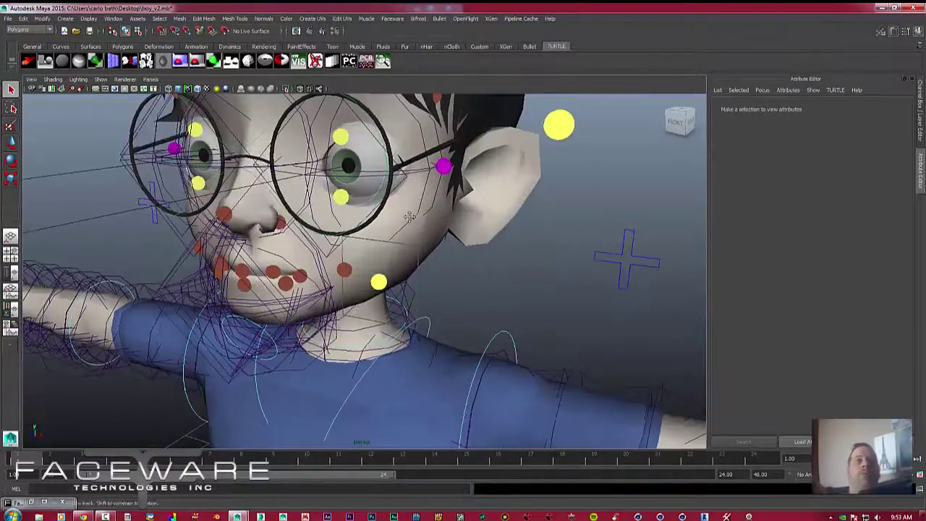
alt+middle_drag(376, 189, 504, 308)
scroll(504, 308, down, 8)
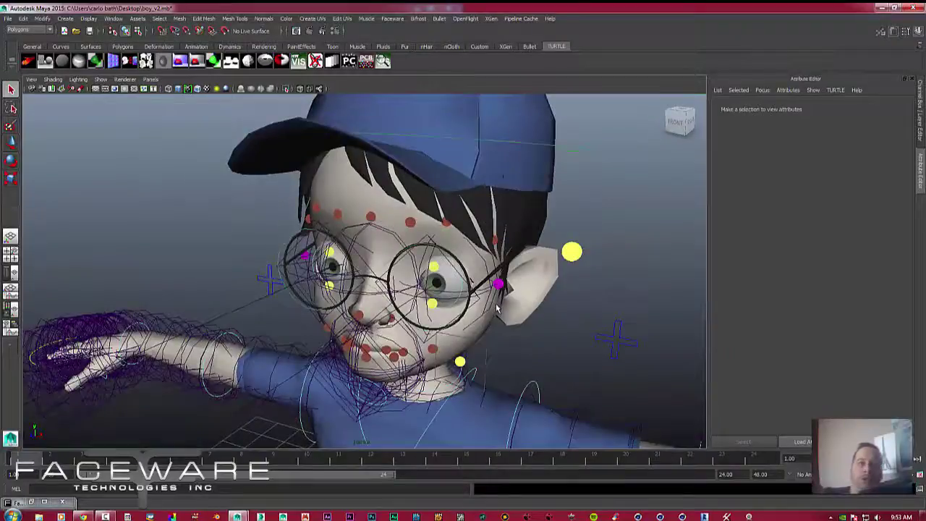
alt+middle_drag(477, 276, 469, 260)
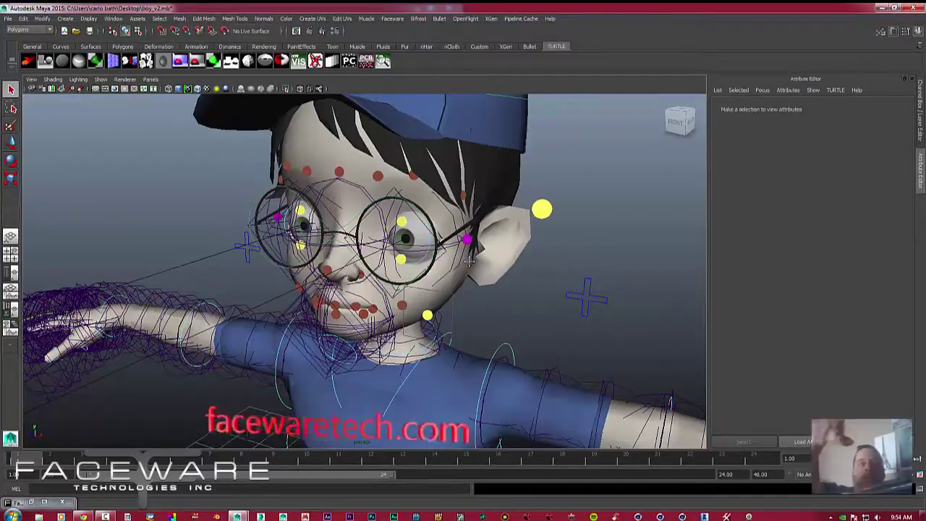
Step: Minimize the Faceware Retargeter trial window and switch back to Chrome
click(48, 506)
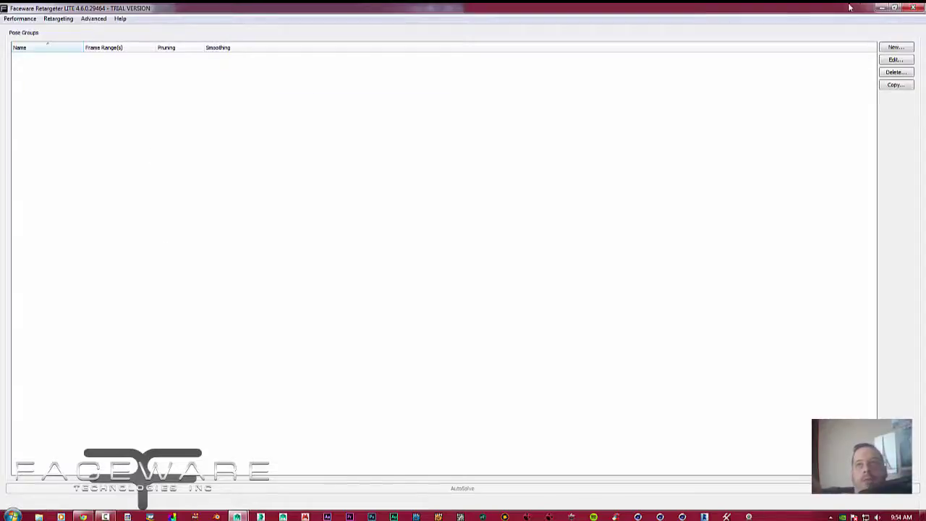
click(881, 7)
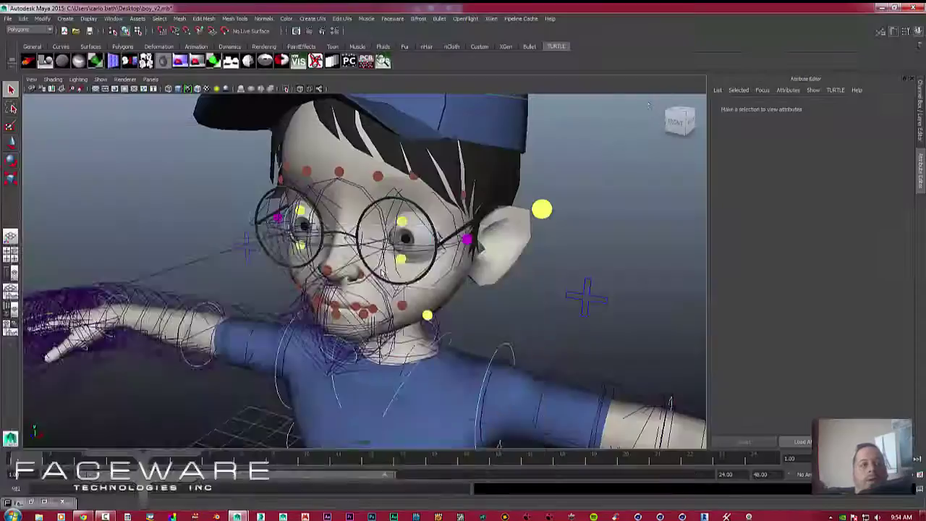
click(83, 516)
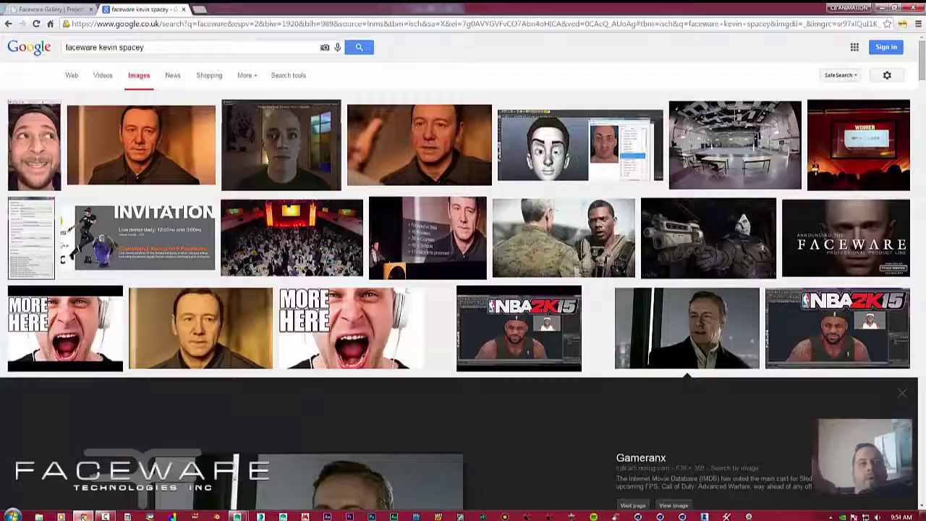
Step: Open the Faceware pricing page from the Faceware Gallery tab's top navigation
click(49, 8)
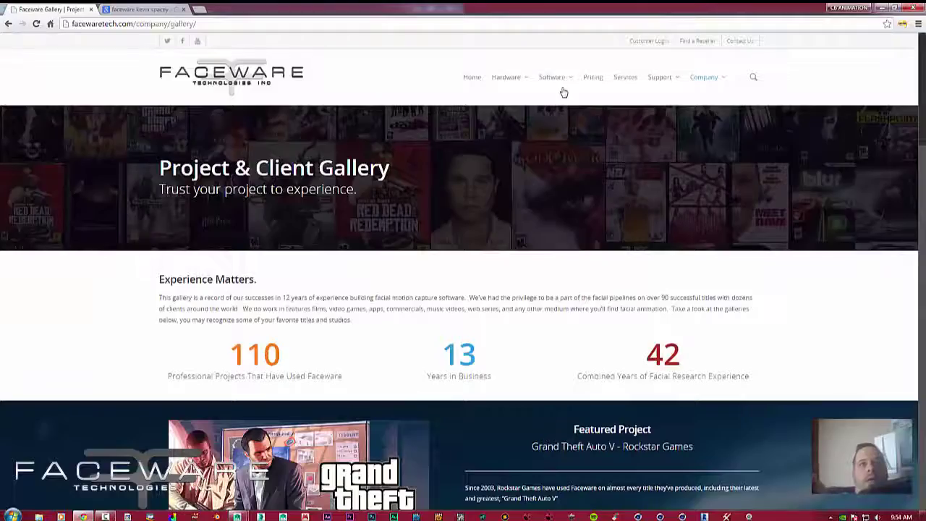
click(587, 80)
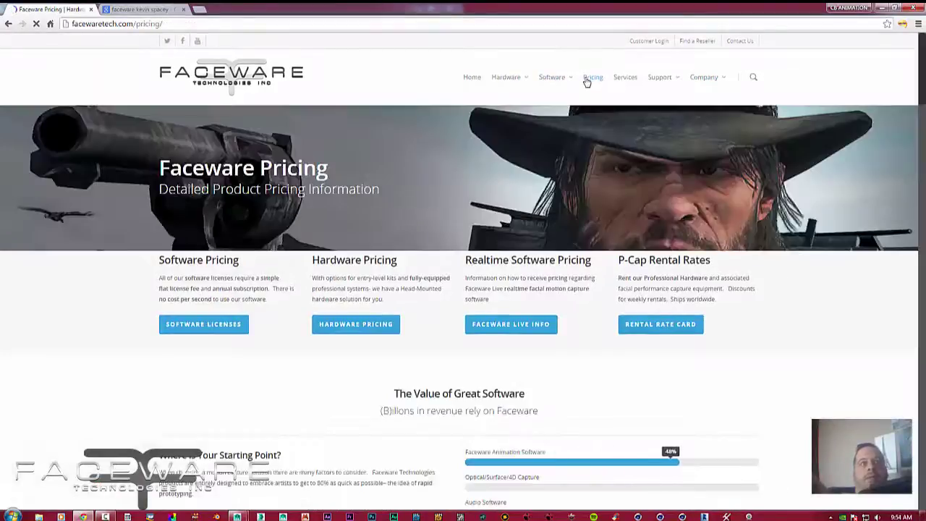
scroll(481, 331, down, 2)
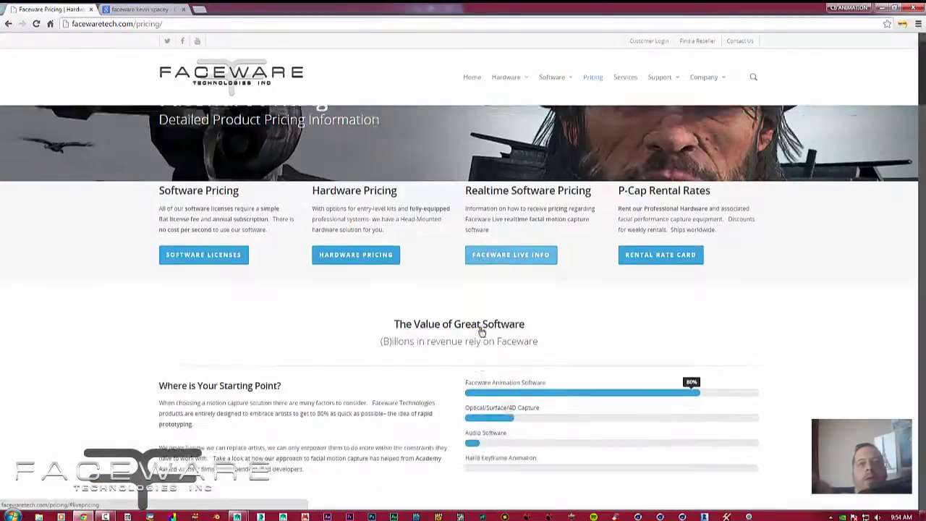
scroll(481, 328, up, 2)
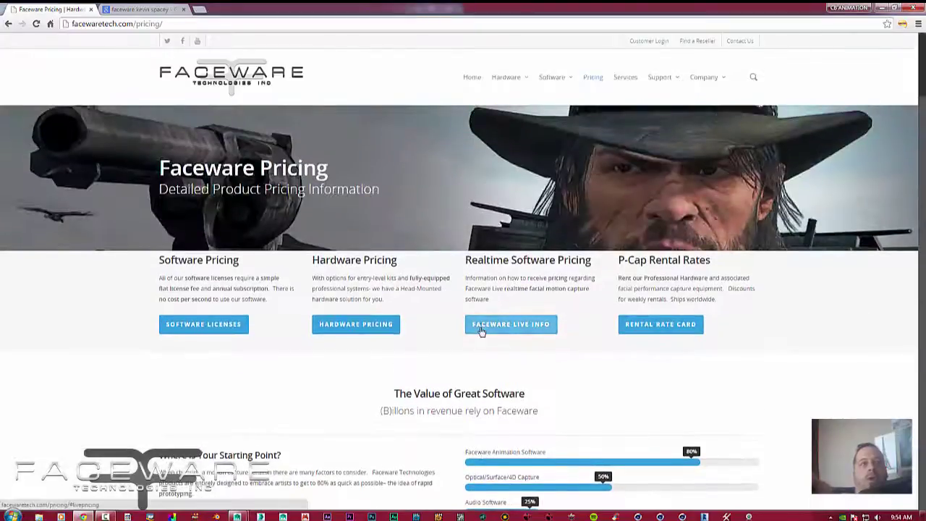
Step: Jump to the software licence section and review Analyzer and Retargeter Lite/Pro prices
click(235, 328)
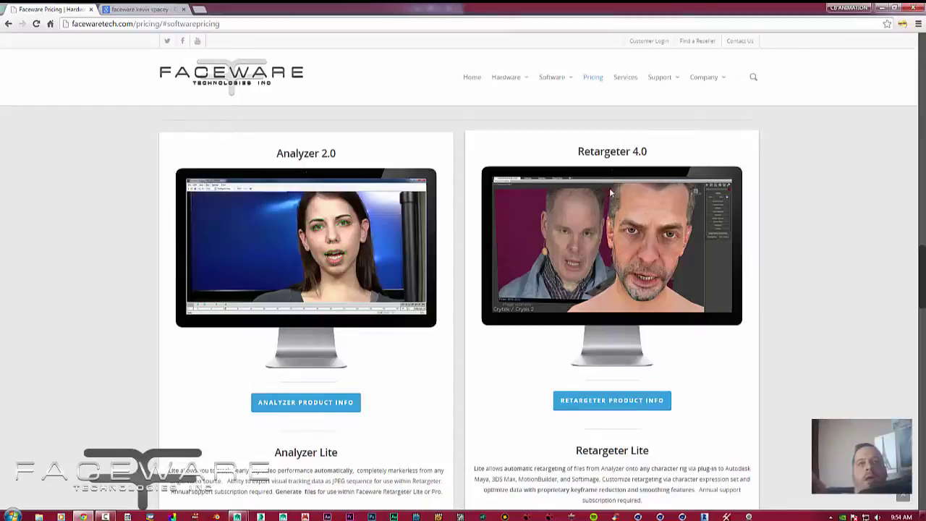
scroll(613, 247, down, 3)
scroll(613, 247, down, 3)
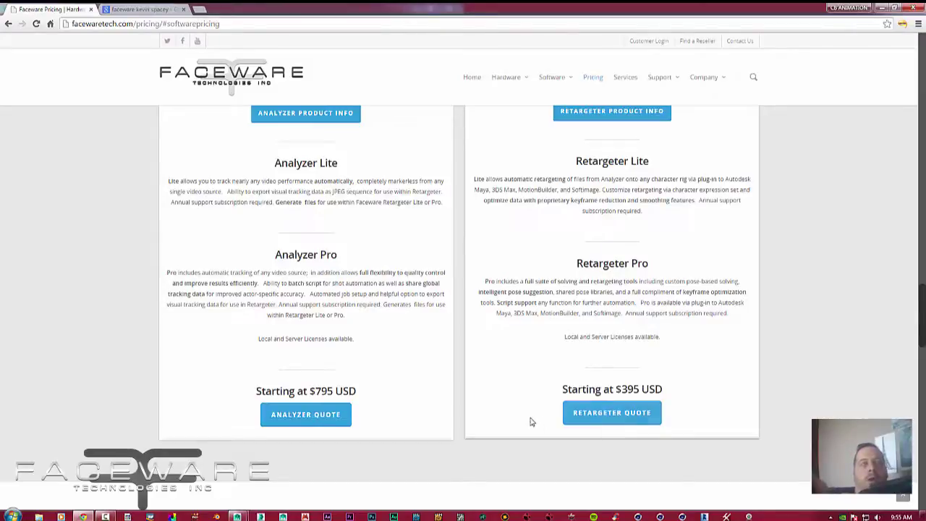
scroll(531, 420, up, 3)
scroll(531, 420, down, 3)
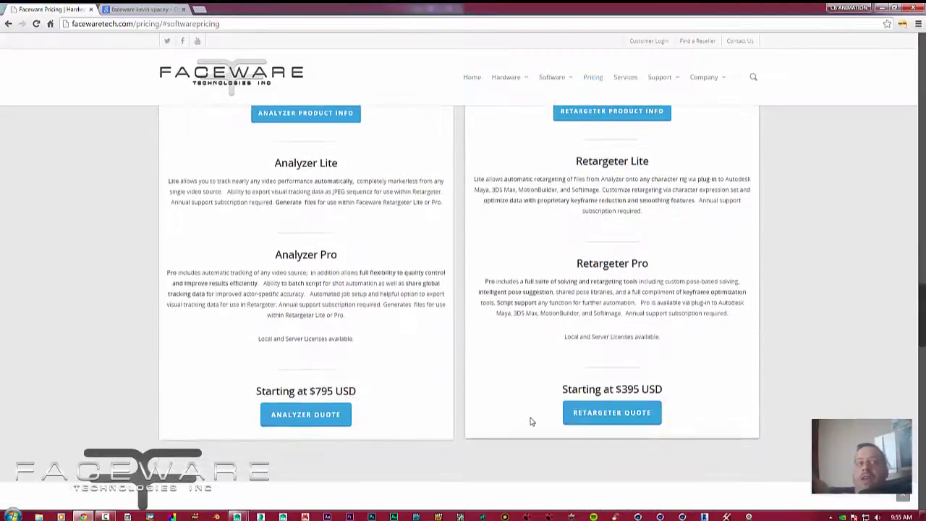
scroll(532, 420, up, 5)
scroll(531, 420, up, 3)
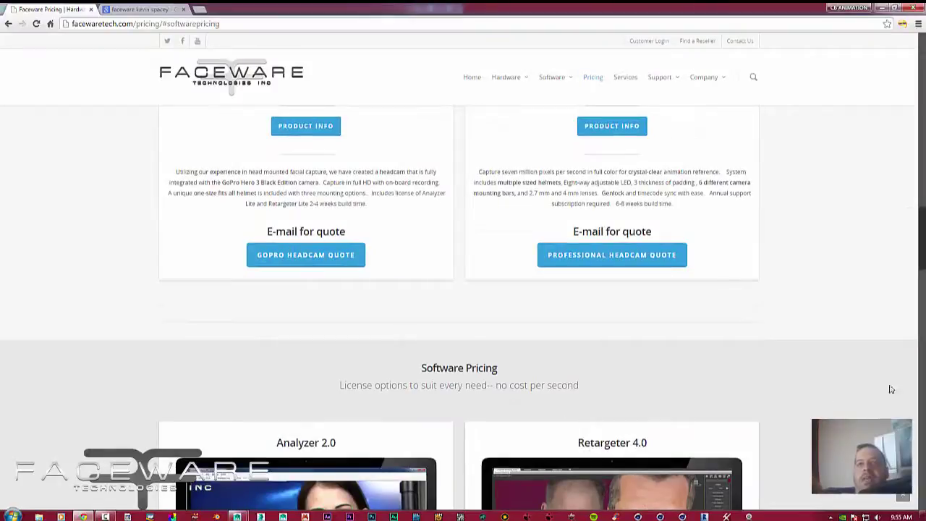
scroll(781, 435, down, 8)
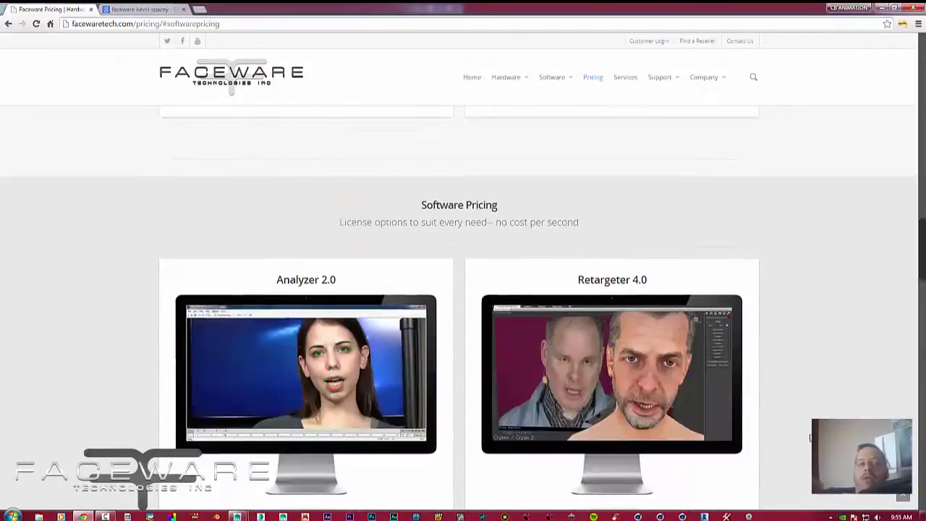
scroll(781, 435, up, 2)
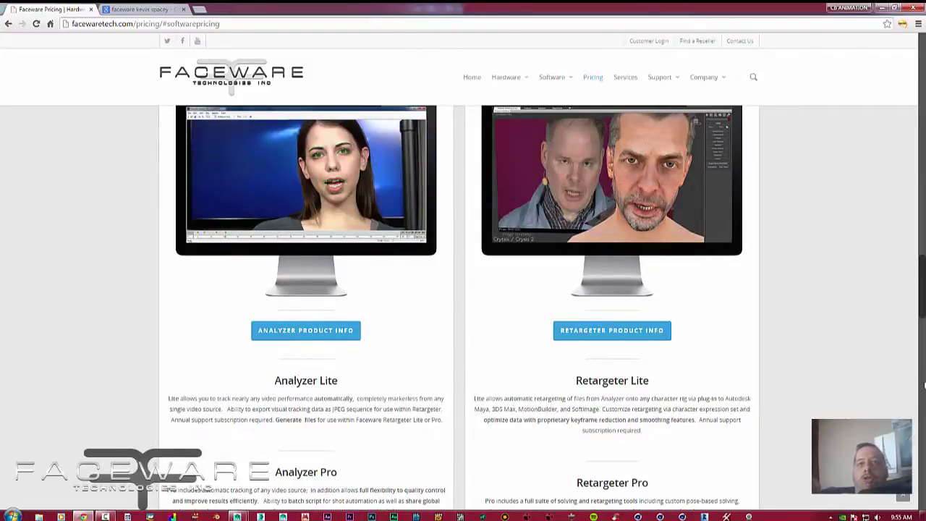
Step: Scroll on to the hardware pricing for the GoPro Headcam Kit and Professional Headcam System
scroll(924, 385, down, 5)
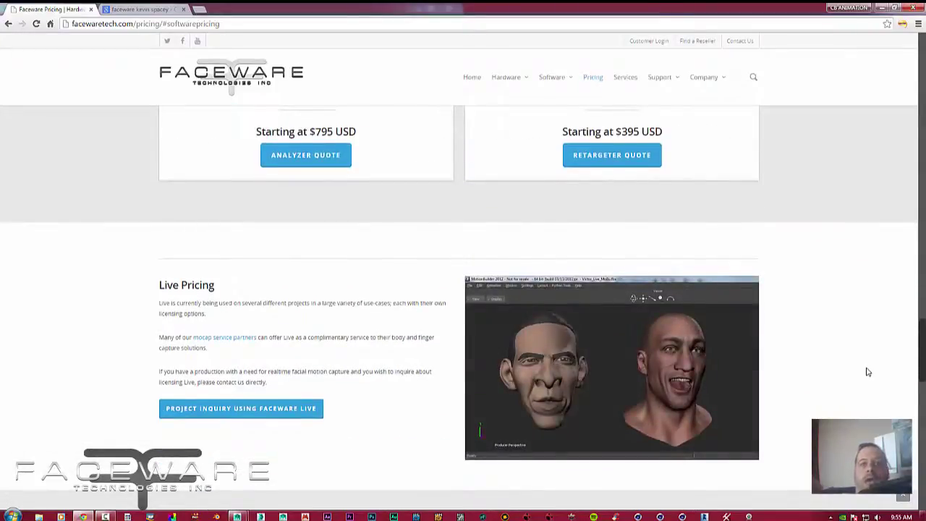
scroll(868, 372, down, 3)
scroll(869, 372, up, 6)
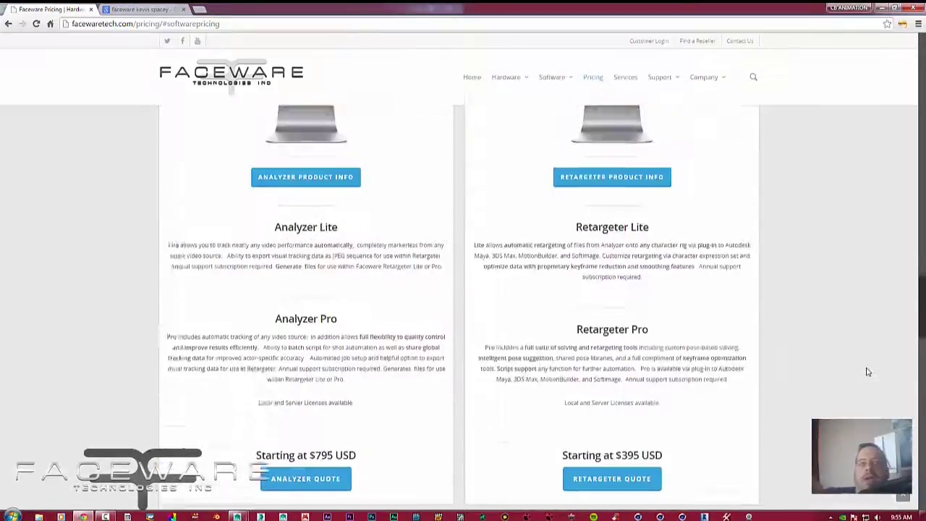
scroll(868, 372, up, 15)
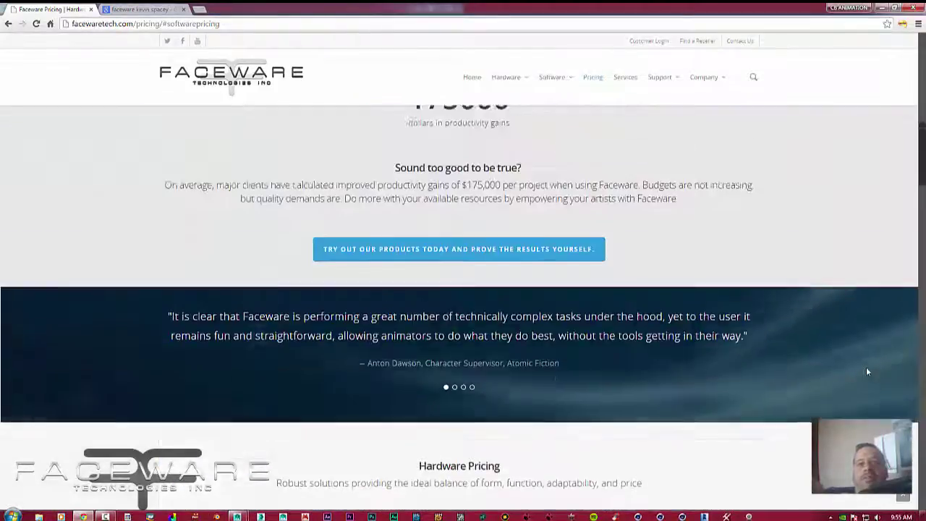
scroll(868, 371, down, 4)
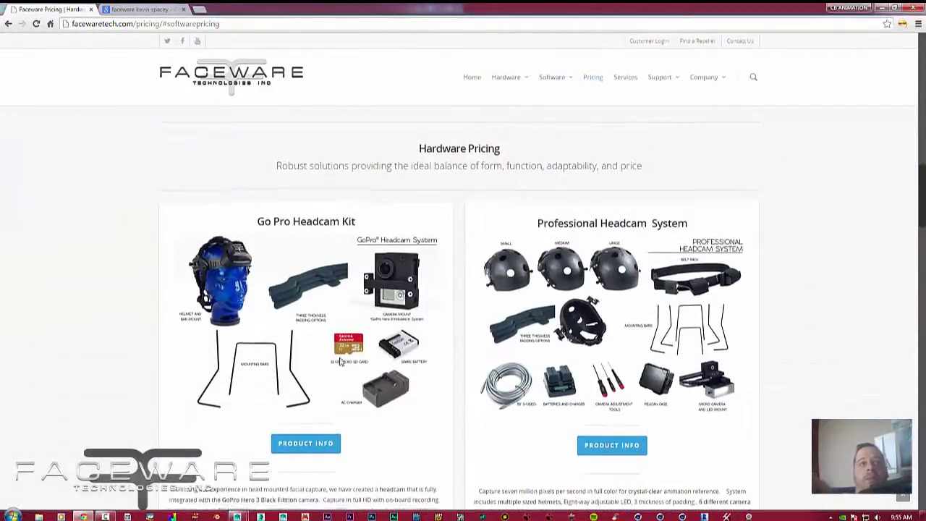
scroll(535, 419, down, 3)
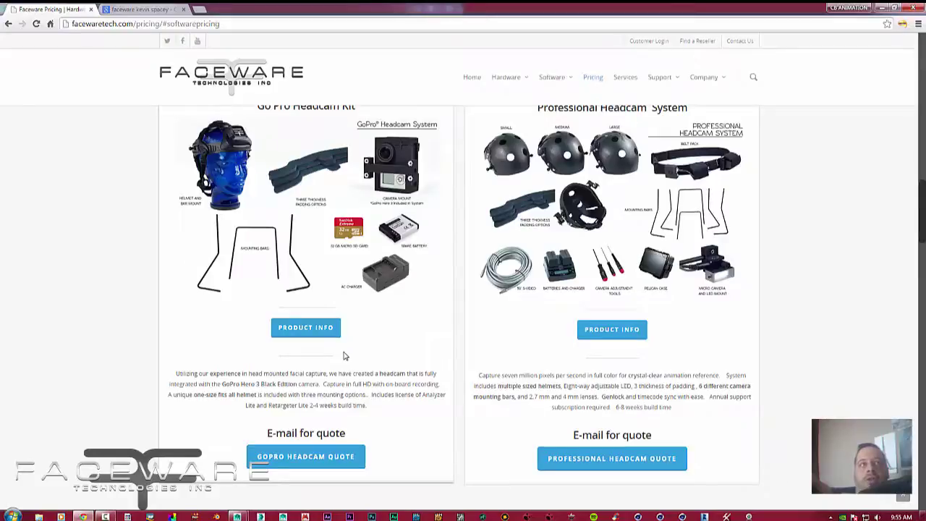
scroll(343, 355, up, 1)
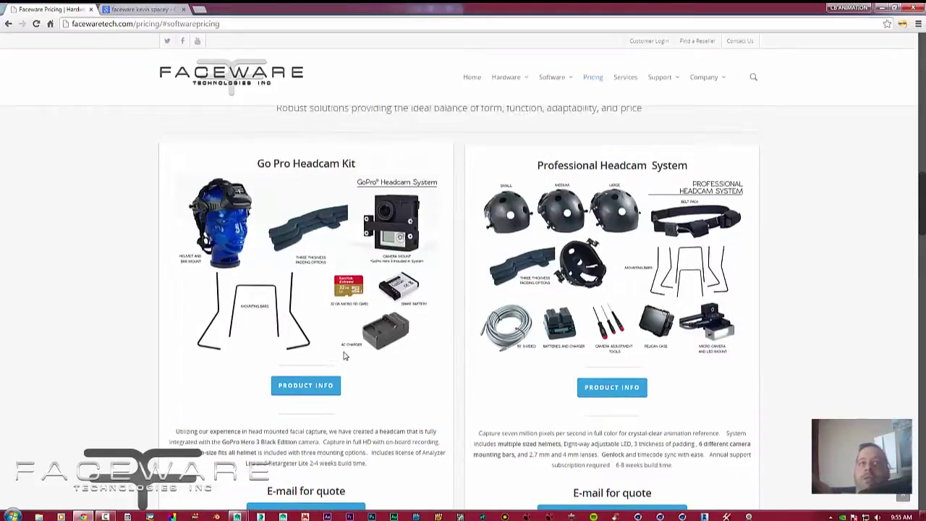
scroll(344, 355, up, 3)
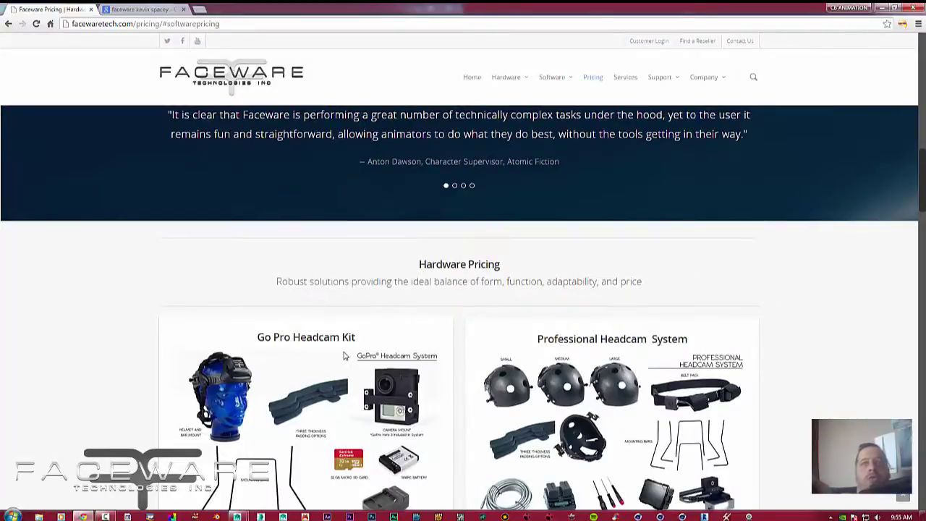
scroll(344, 355, up, 3)
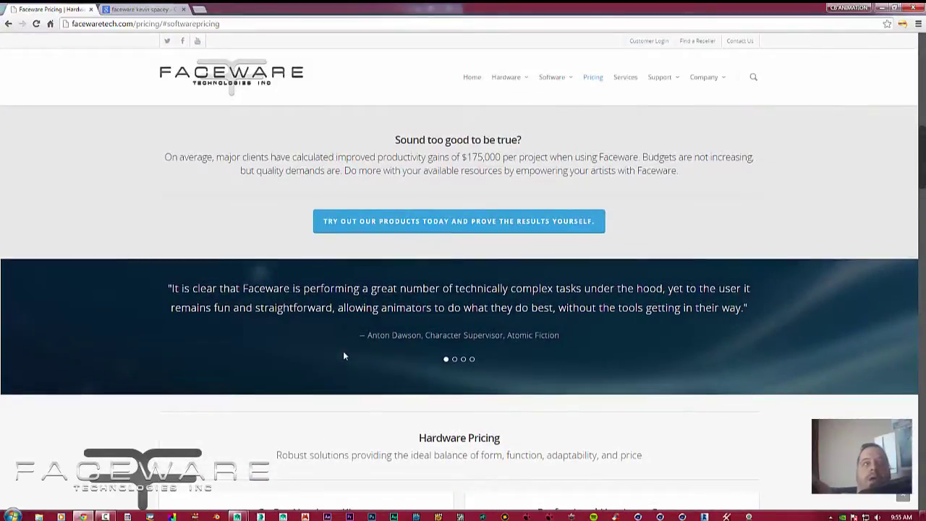
scroll(344, 356, up, 3)
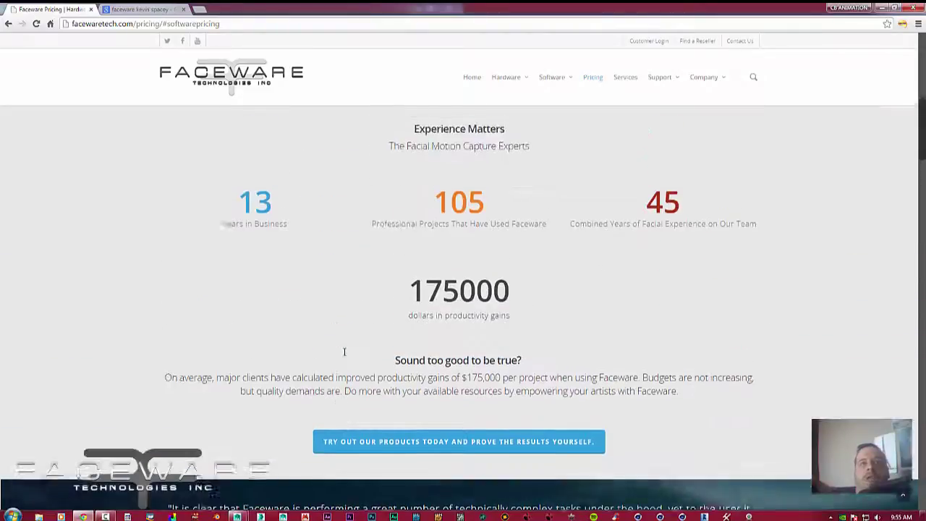
scroll(344, 354, up, 3)
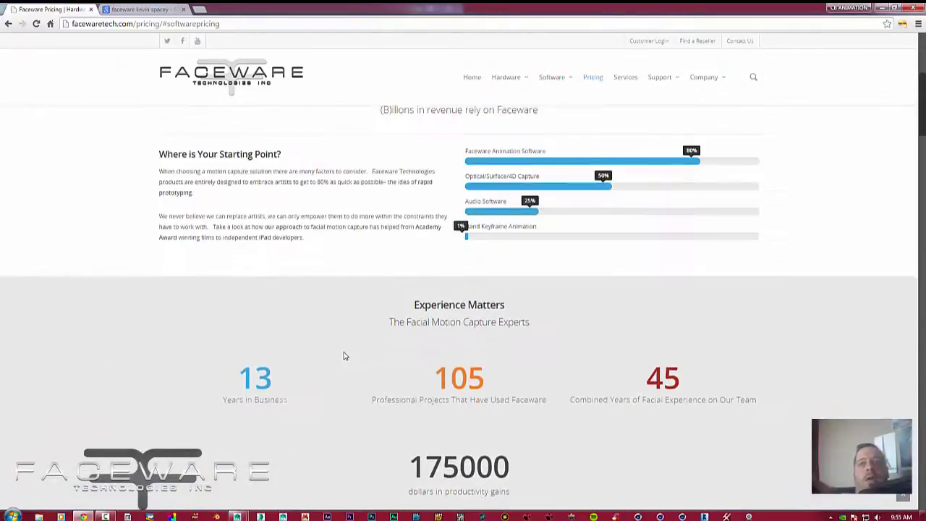
scroll(345, 355, up, 3)
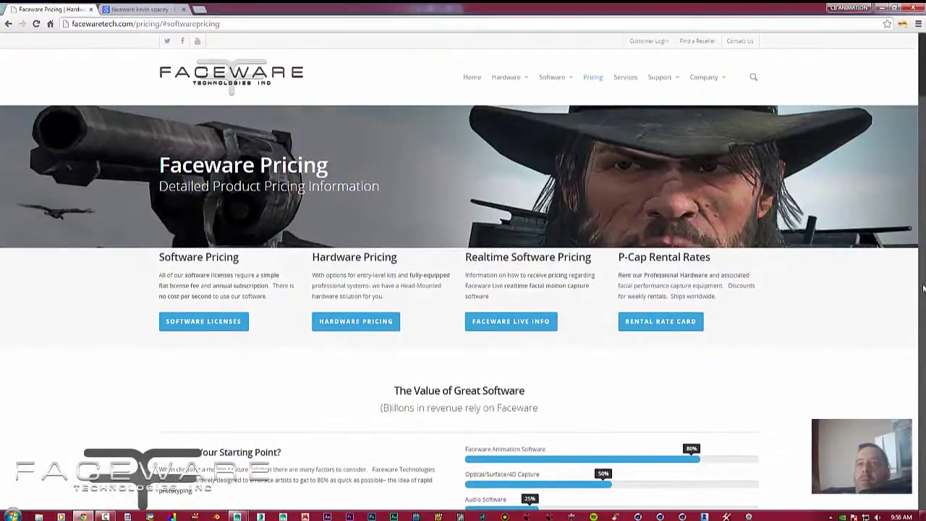
scroll(851, 297, down, 2)
scroll(736, 337, down, 5)
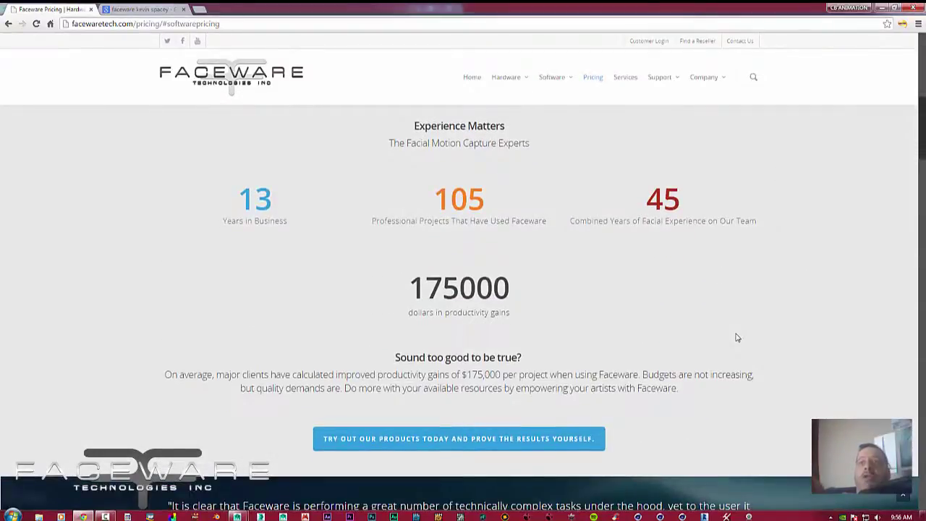
scroll(737, 337, up, 6)
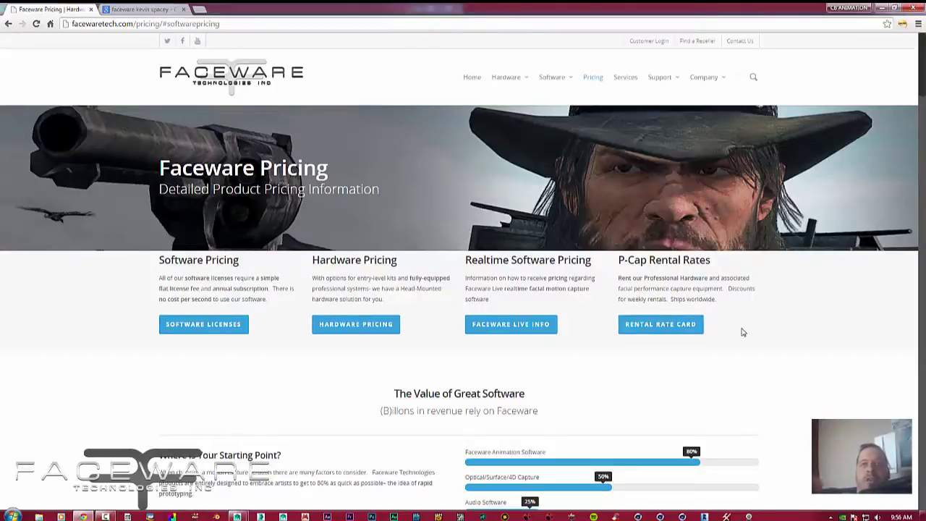
scroll(922, 335, down, 5)
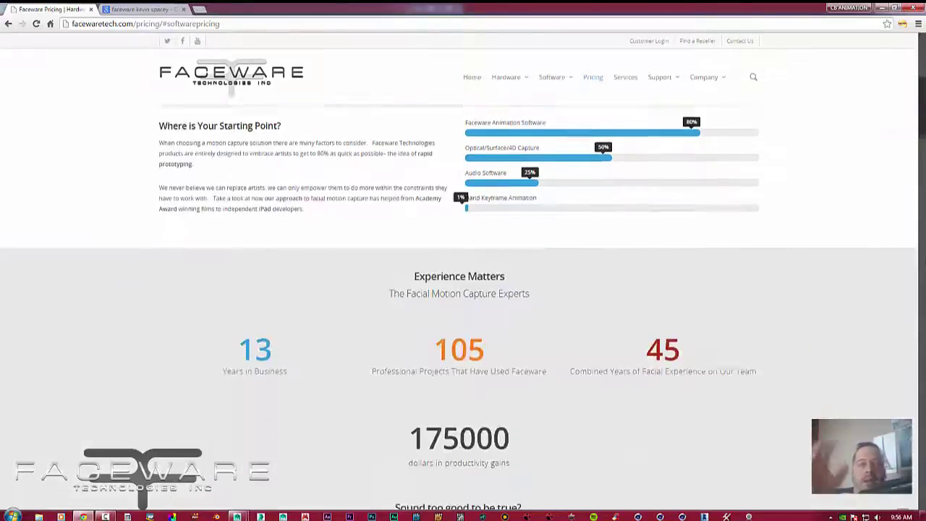
scroll(922, 335, down, 2)
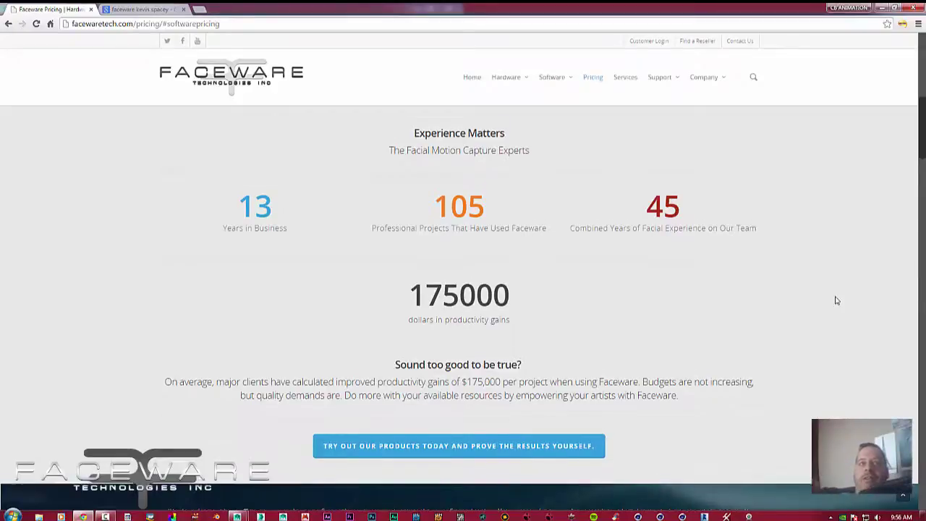
scroll(835, 299, up, 6)
scroll(835, 300, up, 1)
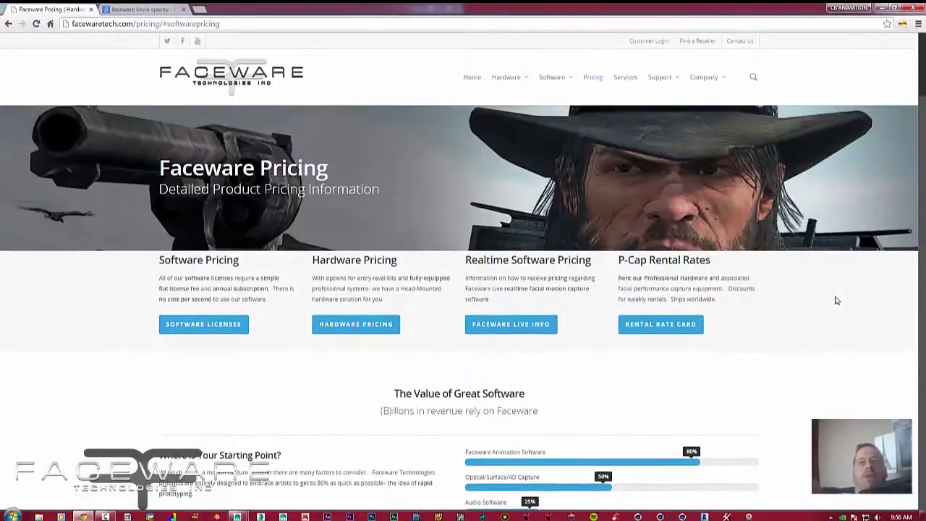